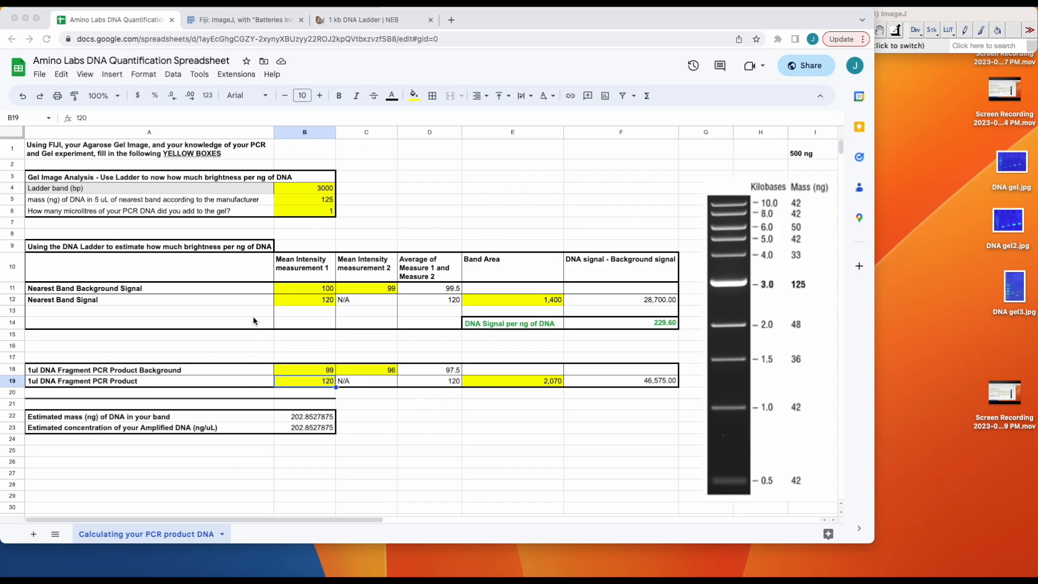
Look through the Fiji website's download options, plugins, contributors and partnered projects.
left_click(249, 19)
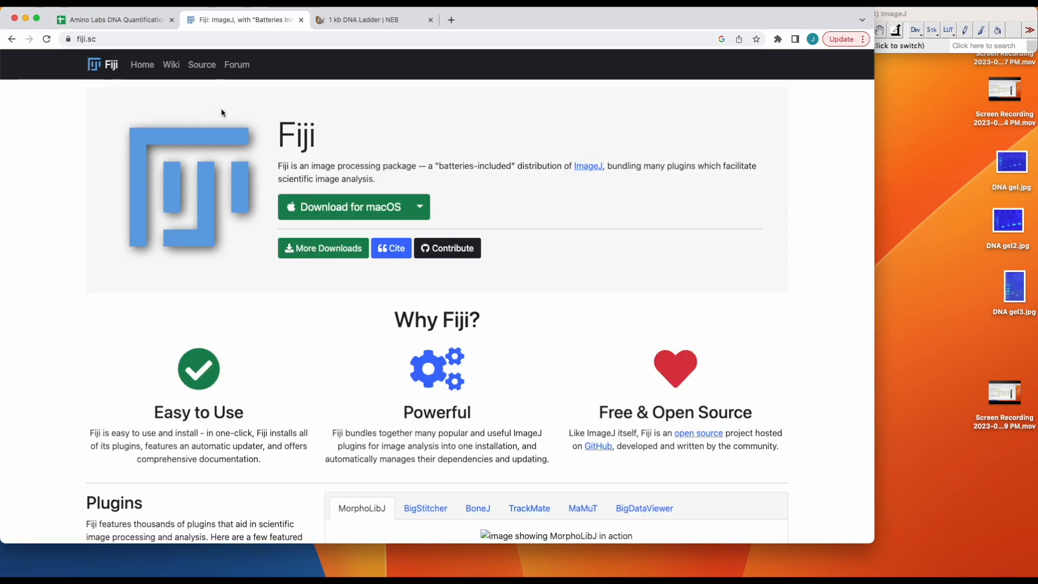
scroll(175, 306, "down", 2)
scroll(175, 306, "down", 5)
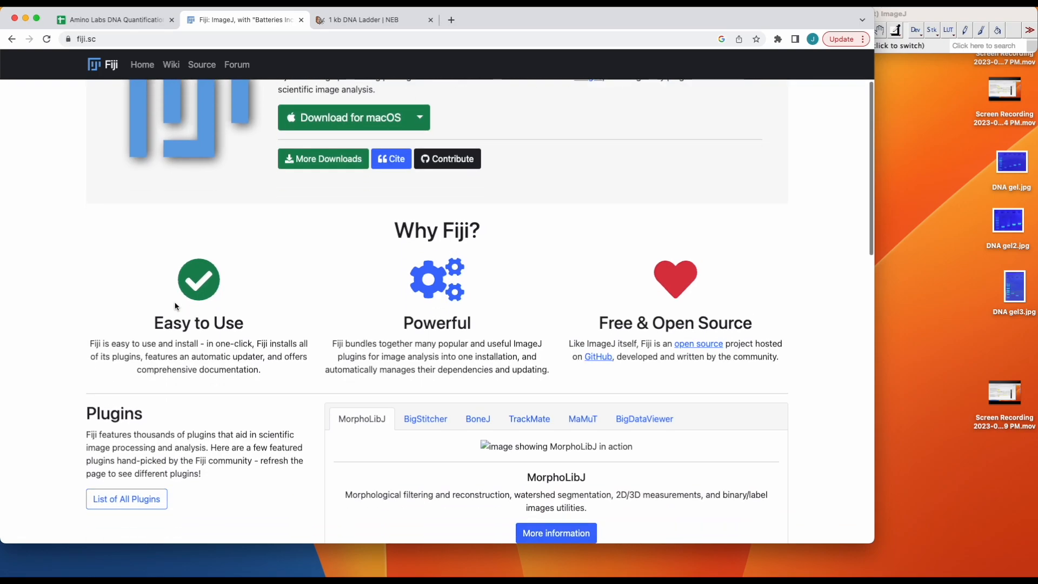
scroll(175, 304, "down", 2)
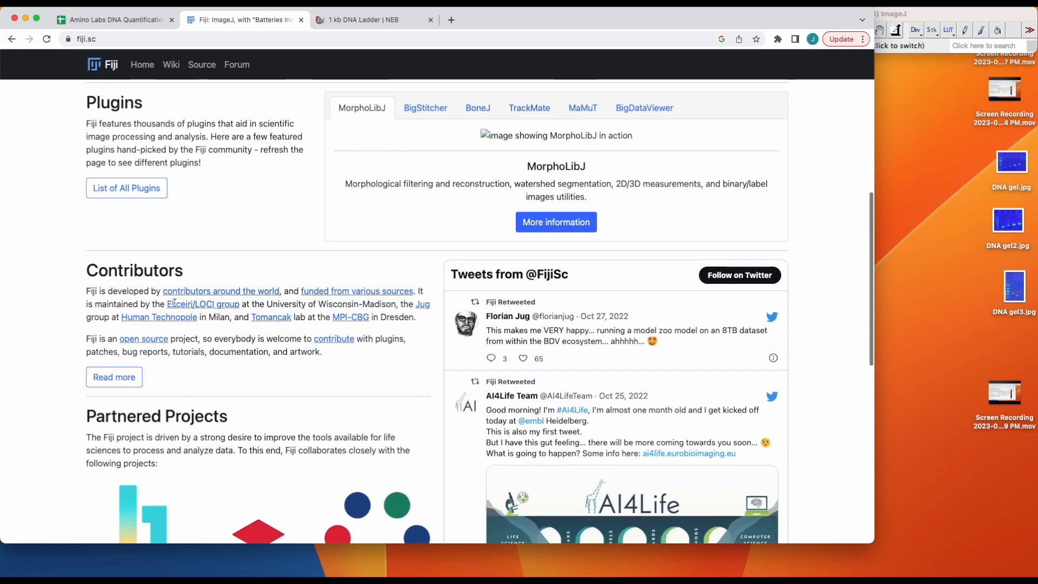
scroll(175, 306, "down", 3)
scroll(175, 306, "down", 3)
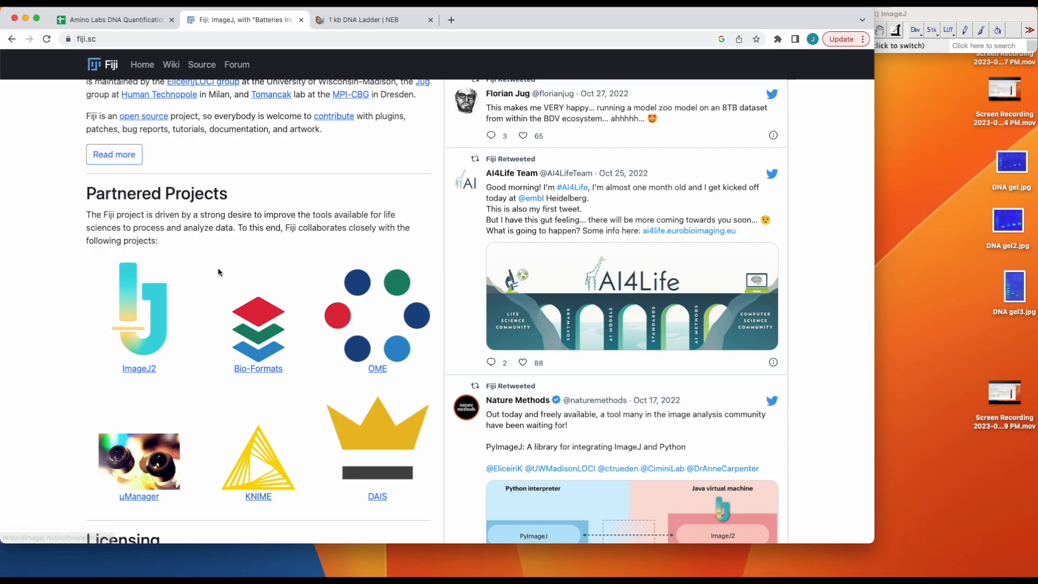
scroll(219, 271, "up", 7)
scroll(218, 271, "up", 1)
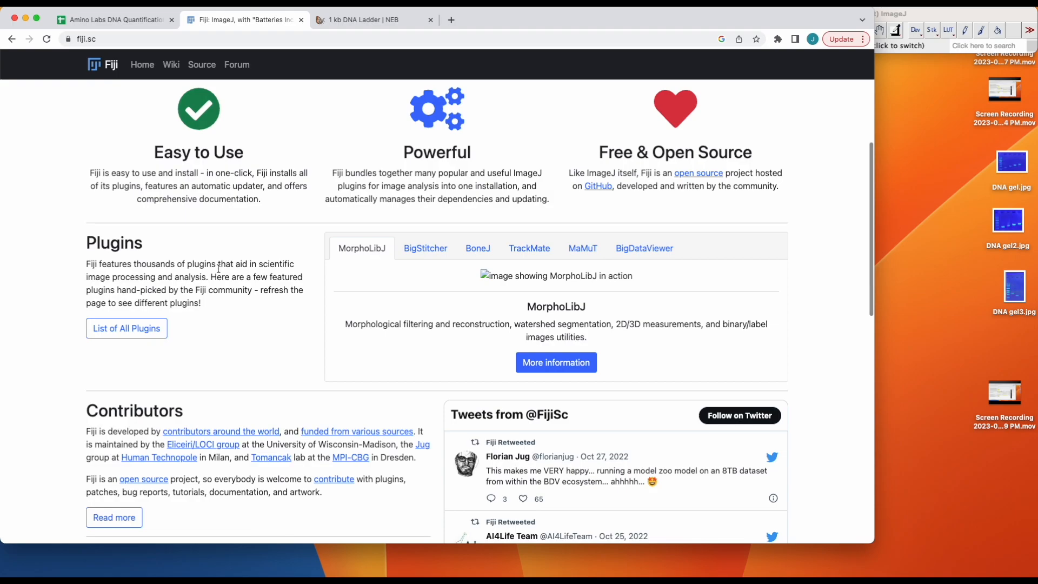
scroll(226, 398, "up", 5)
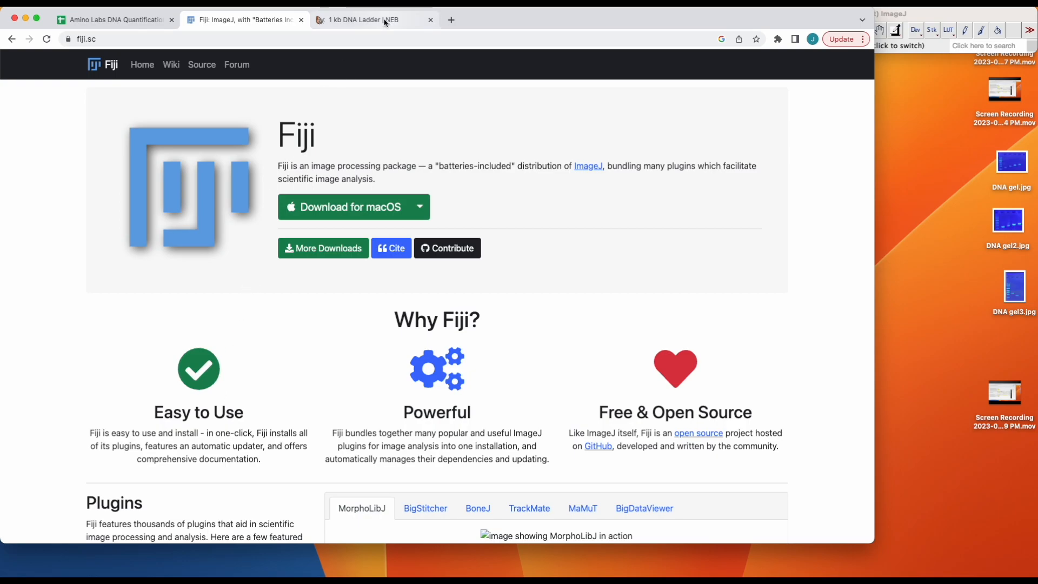
Compare the NEB 1 kb DNA Ladder reference with a preview of DNA gel.jpg, and return to the quantification spreadsheet with the preview closed.
left_click(367, 20)
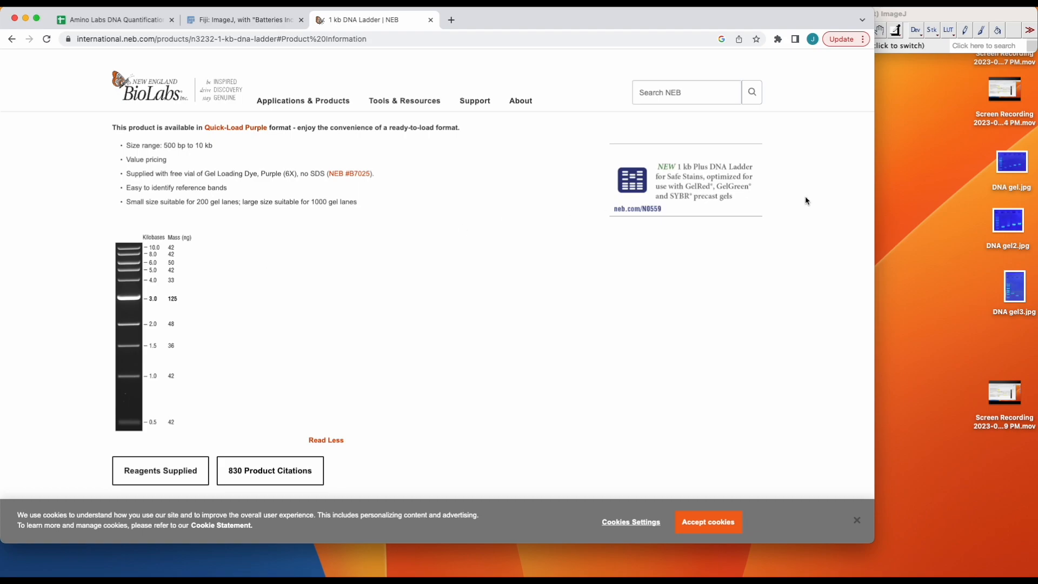
left_click(1011, 167)
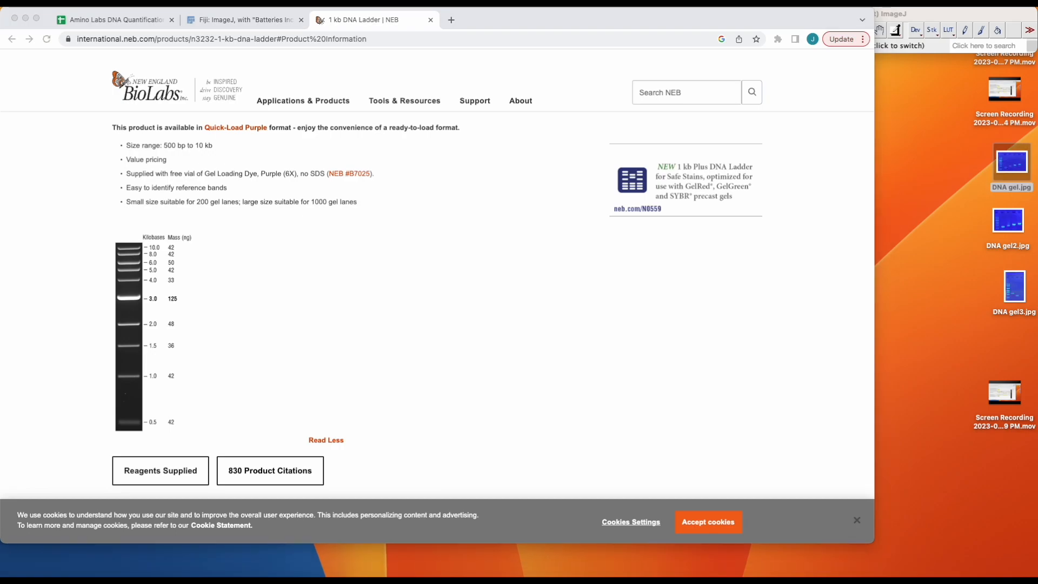
left_click_drag(242, 313, 487, 122)
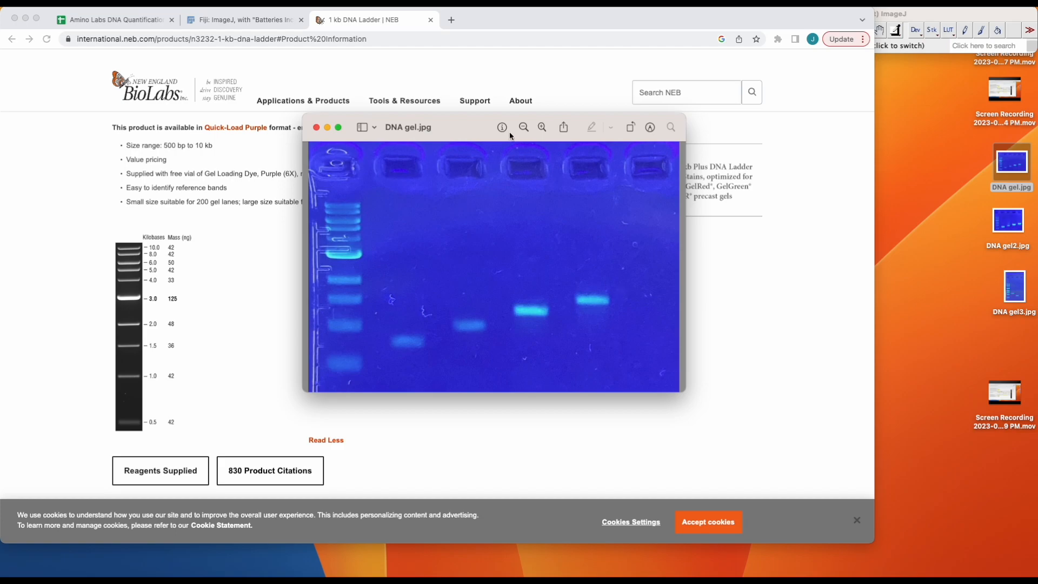
left_click_drag(470, 124, 817, 90)
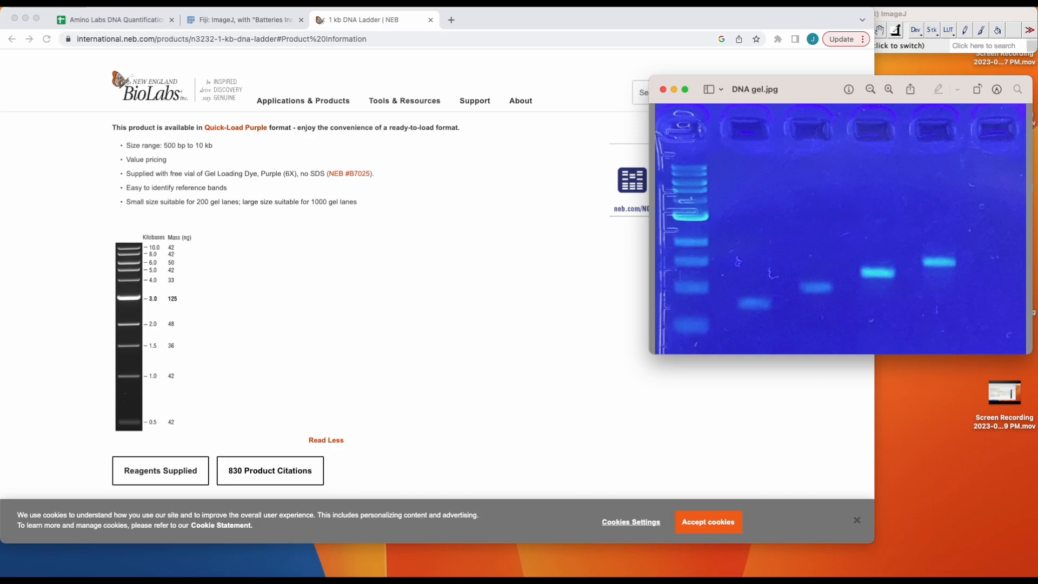
left_click(137, 20)
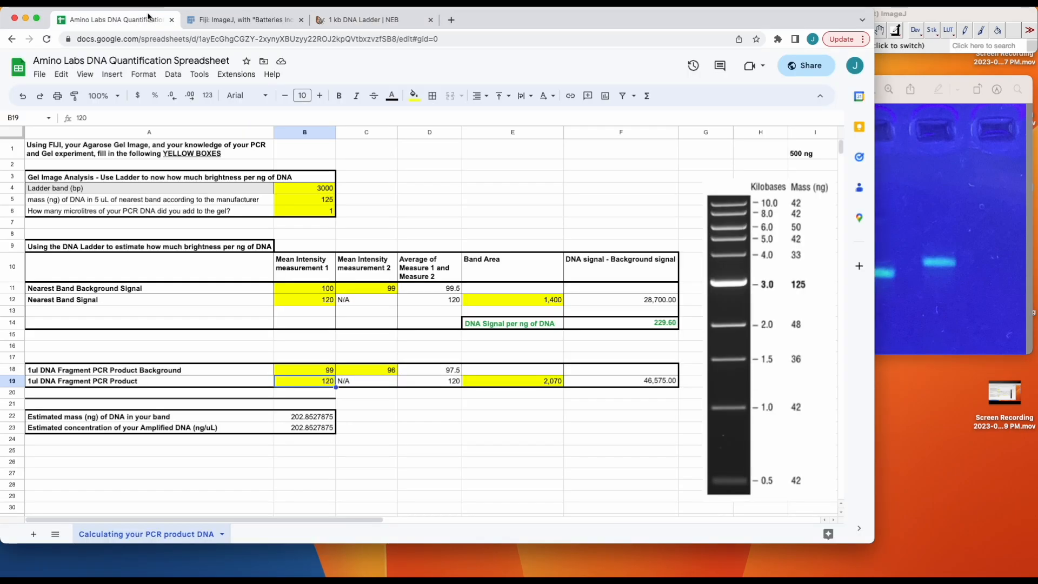
left_click(943, 86)
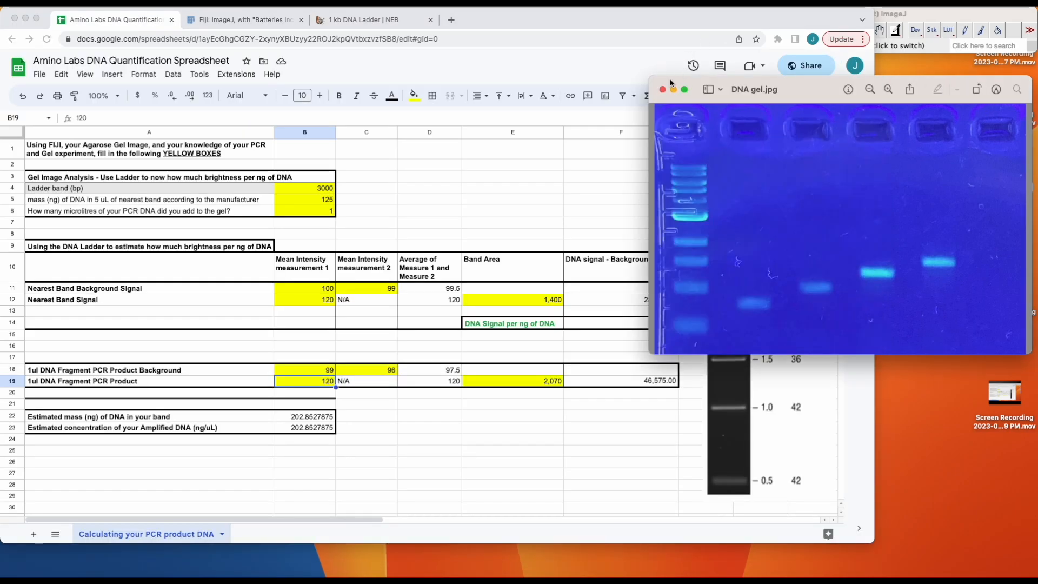
left_click(663, 91)
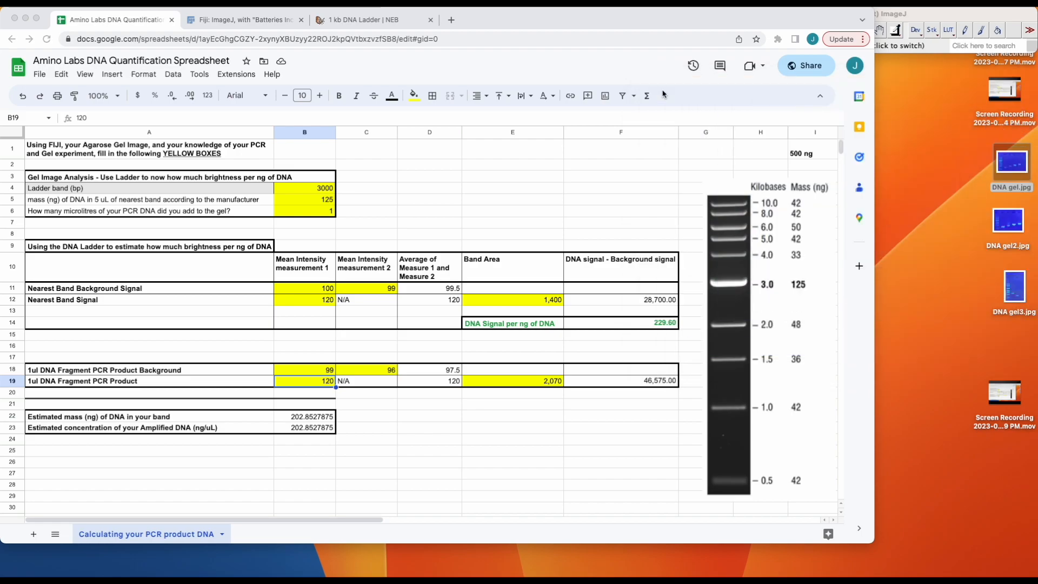
Open DNA gel.jpg in Fiji and place its image window over the spreadsheet.
left_click(966, 16)
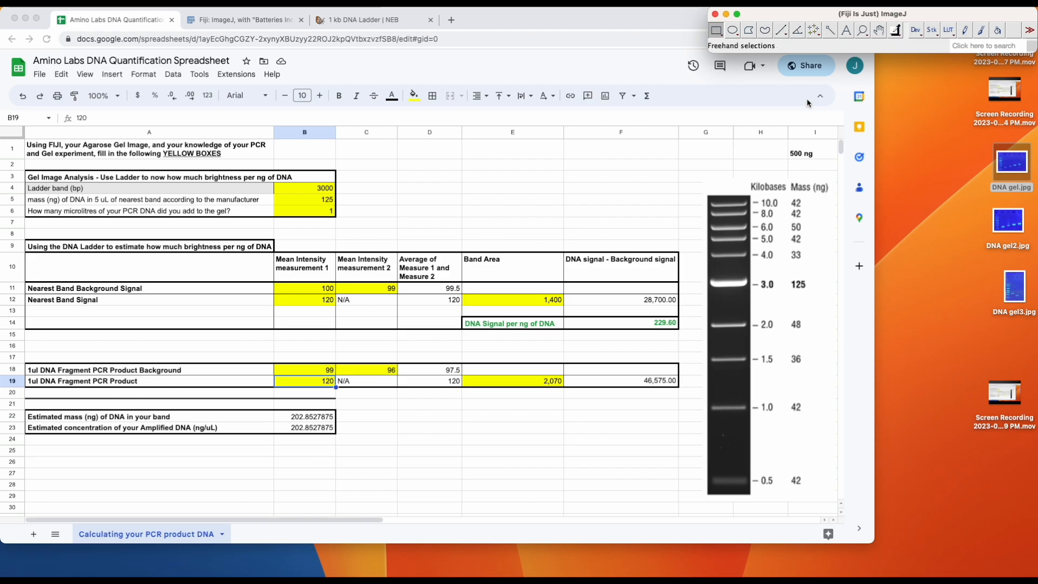
left_click_drag(1011, 177, 830, 48)
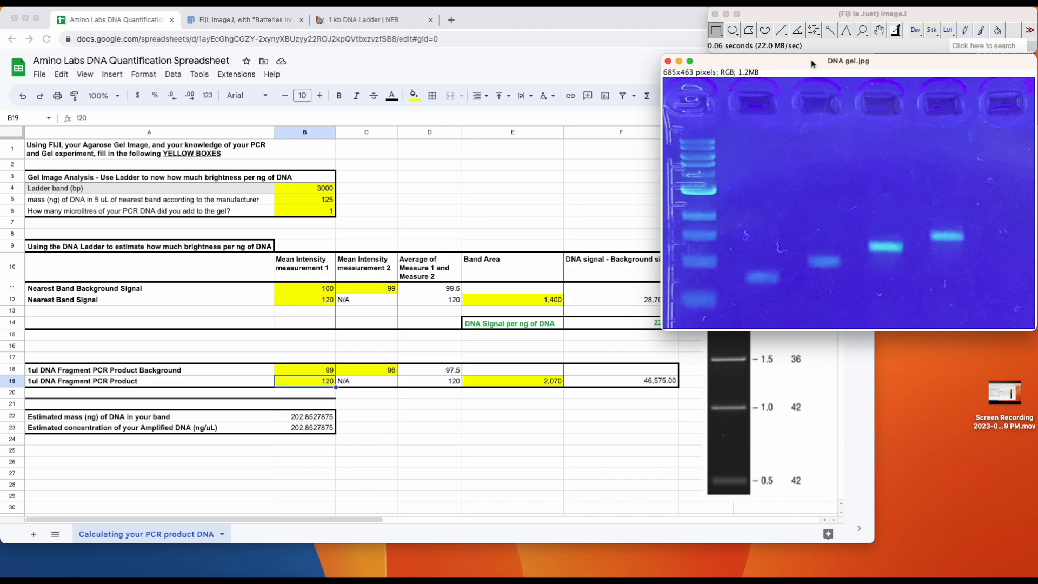
left_click(485, 24)
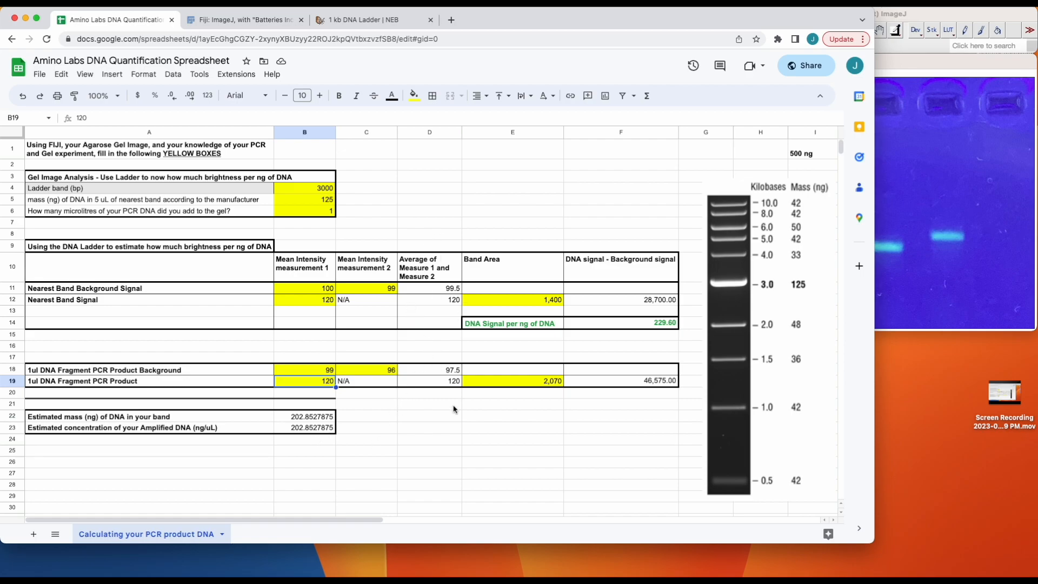
left_click(910, 65)
left_click_drag(911, 65, 554, 34)
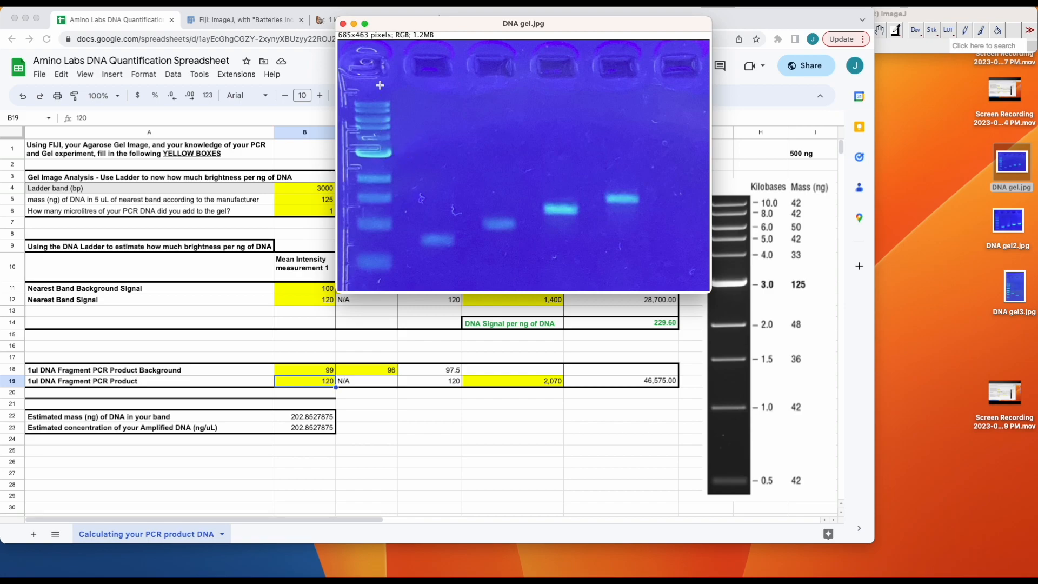
Widen the spreadsheet window slightly and compare the gel's ladder bands with the reference ladder picture.
left_click(773, 169)
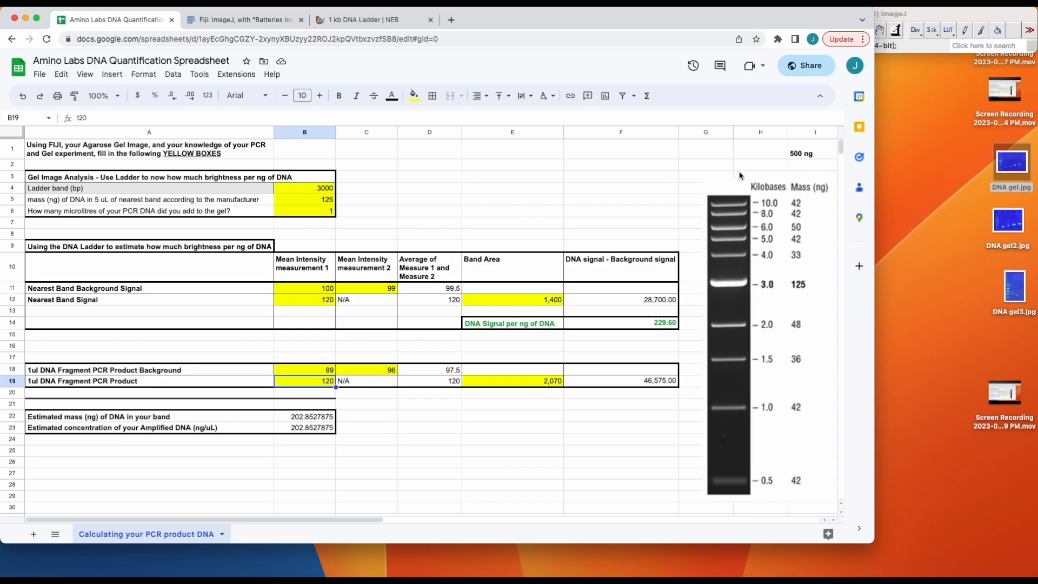
left_click_drag(875, 204, 931, 214)
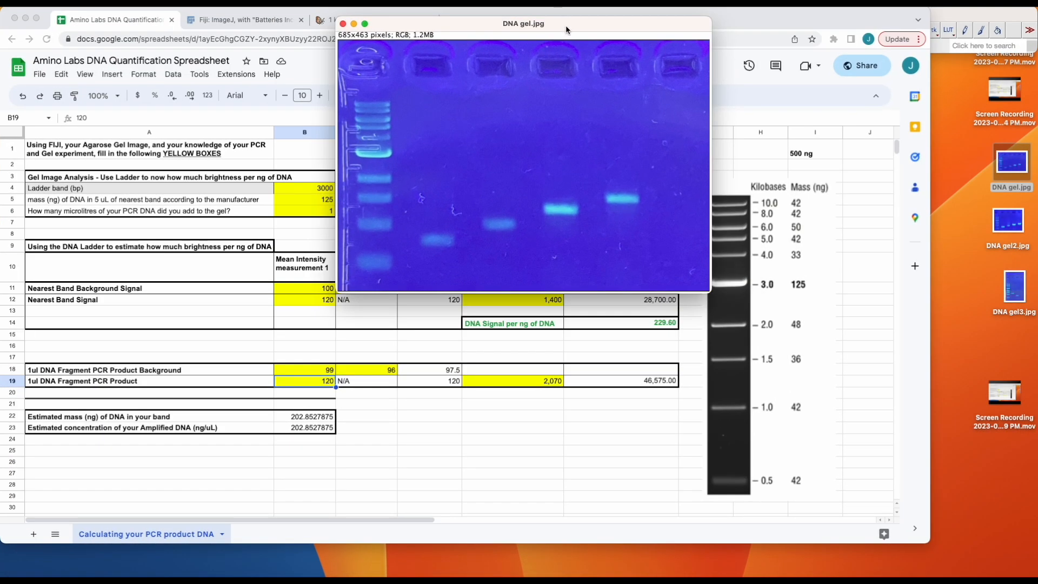
left_click_drag(567, 21, 526, 40)
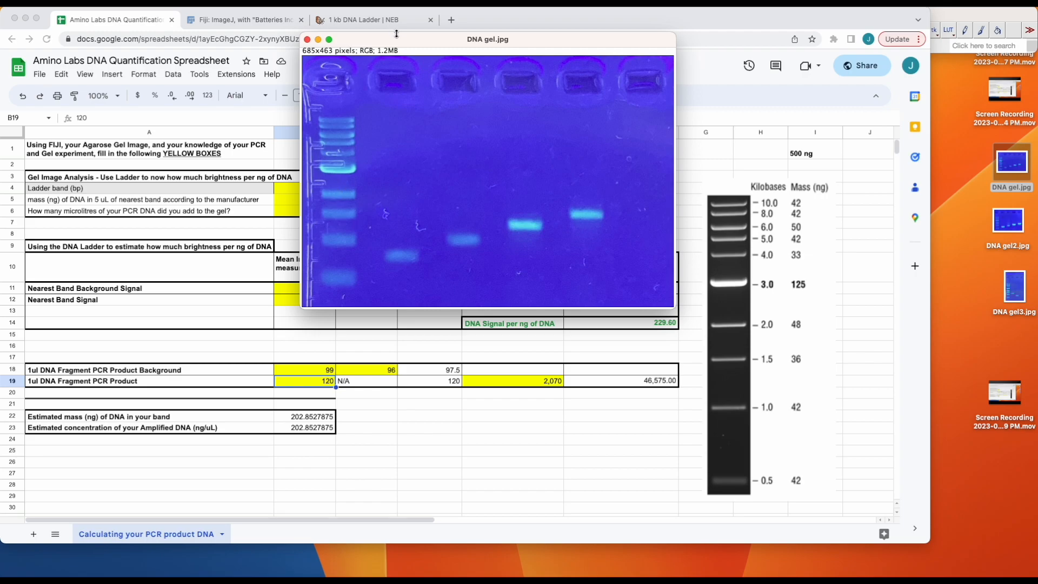
left_click_drag(400, 39, 762, 60)
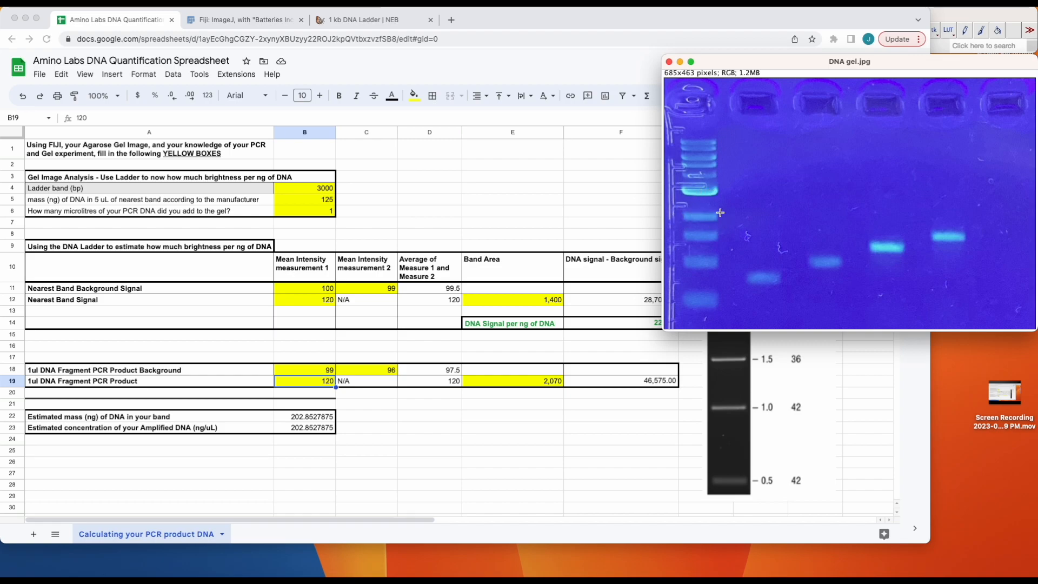
left_click_drag(780, 60, 468, 26)
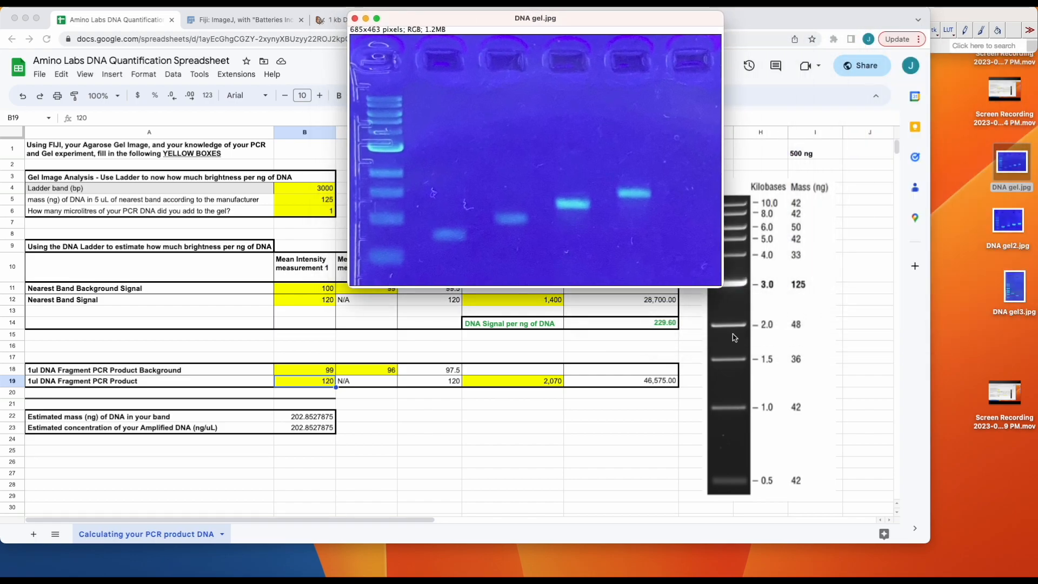
Set the ladder band to 2000 bp and its manufacturer-stated DNA mass to 48 ng.
left_click(310, 188)
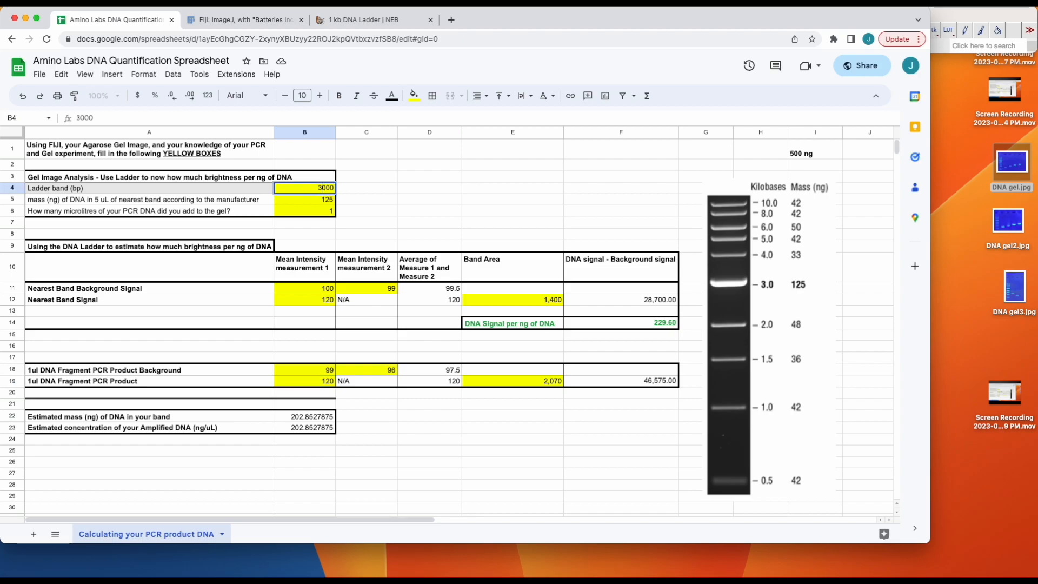
type("2")
left_click(309, 200)
type("48")
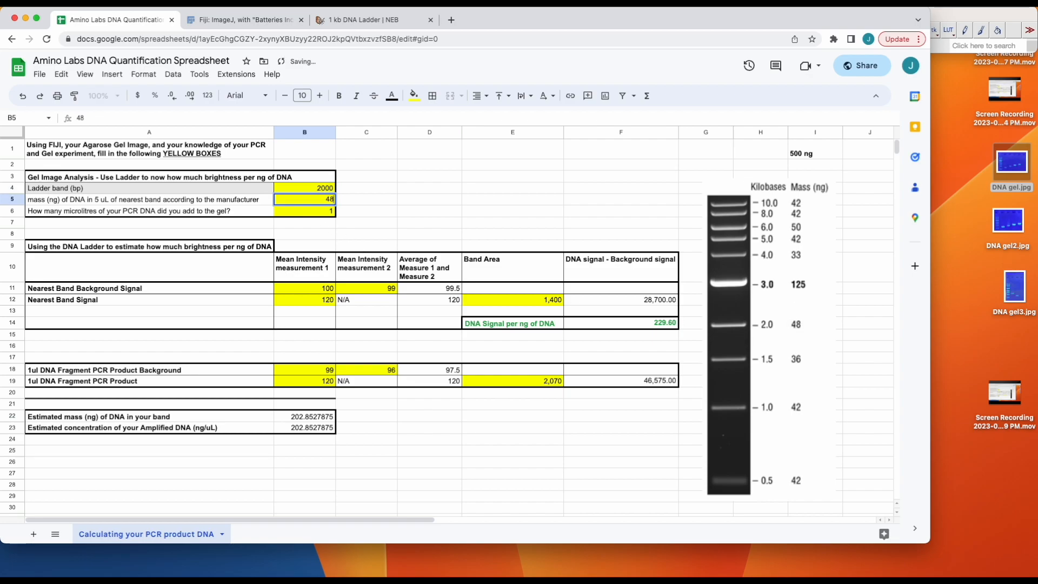
key("Return")
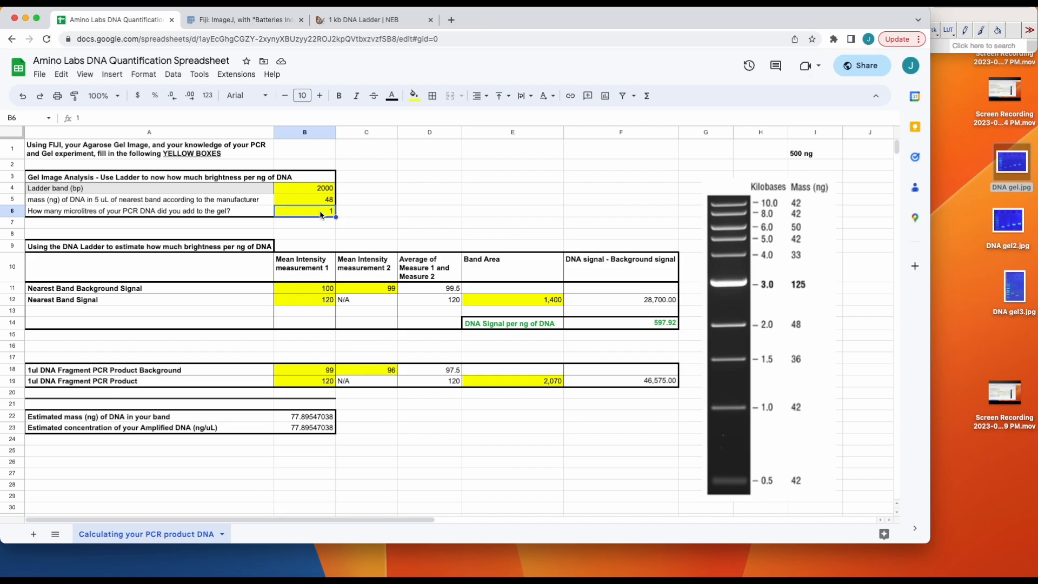
Arrange the Fiji gel image beside a narrowed spreadsheet window so both can be used together.
key("ctrl+Up")
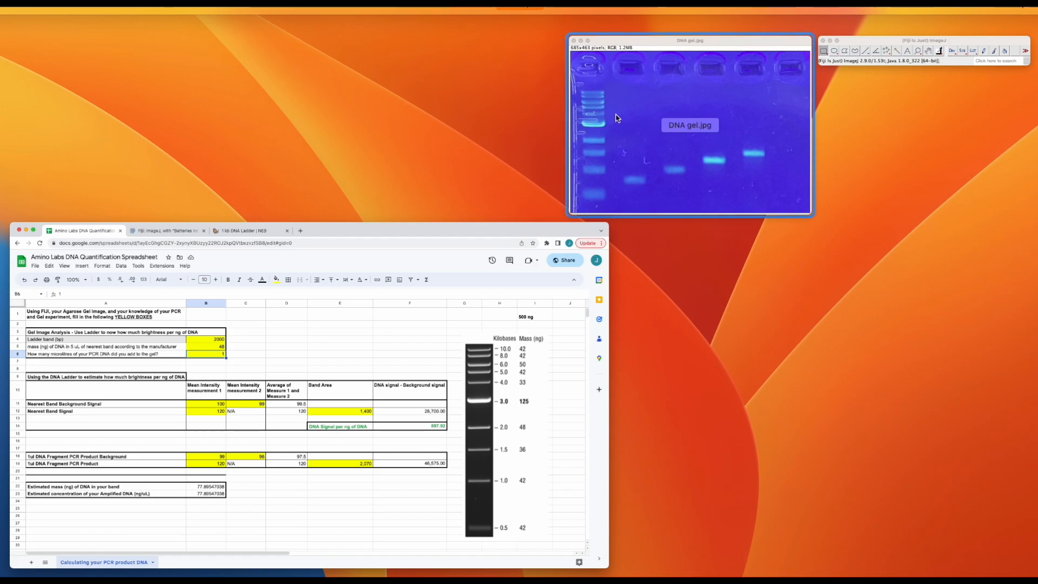
left_click(630, 116)
left_click_drag(589, 18, 898, 62)
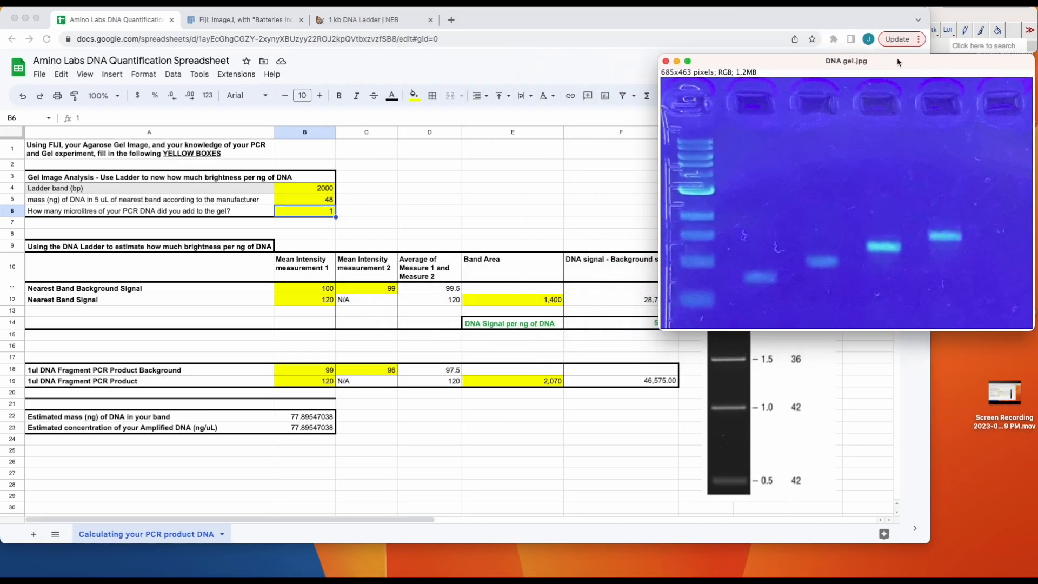
left_click(876, 414)
left_click_drag(930, 393, 675, 366)
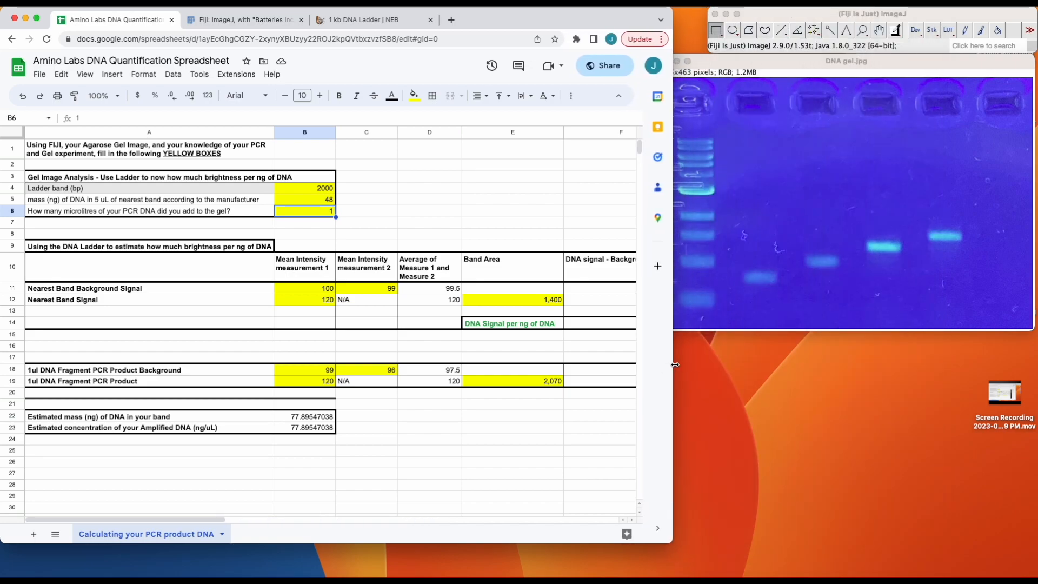
left_click(764, 61)
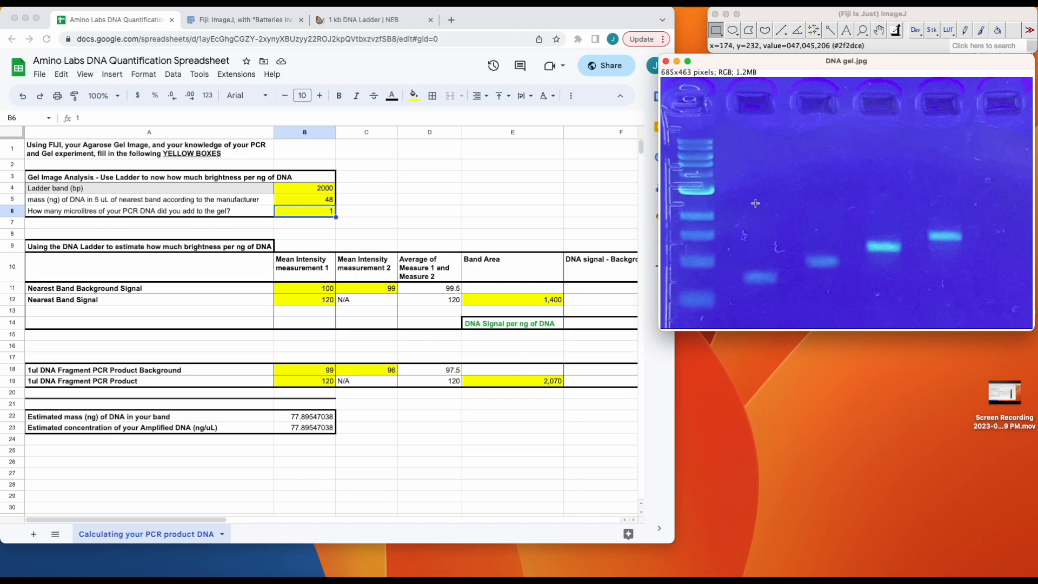
Draw a rectangular background selection of about 248 square pixels just above the gel's 2 kb ladder band and measure it.
left_click(690, 205)
left_click_drag(689, 205, 708, 213)
left_click(172, 4)
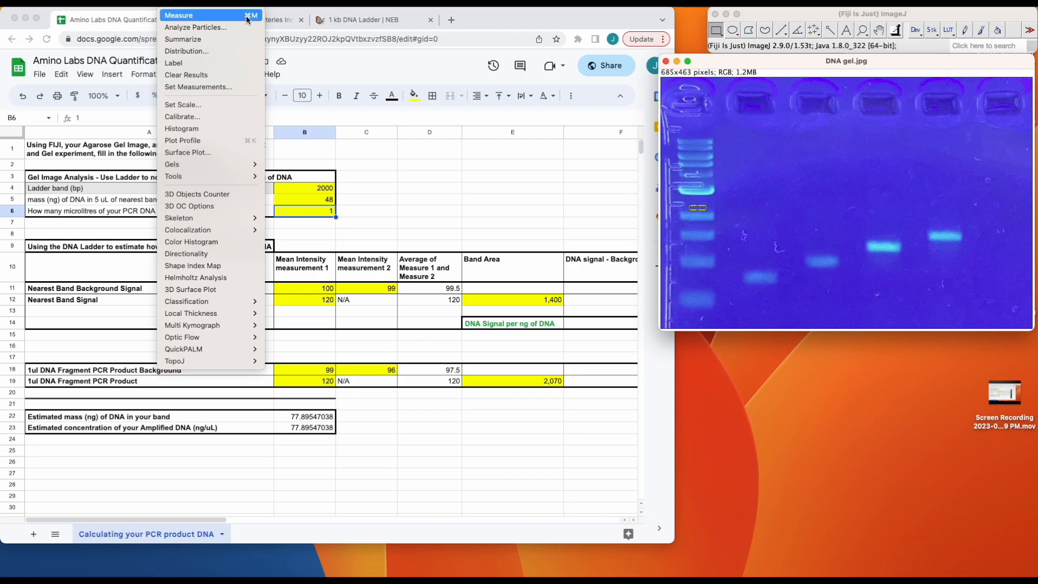
left_click(215, 16)
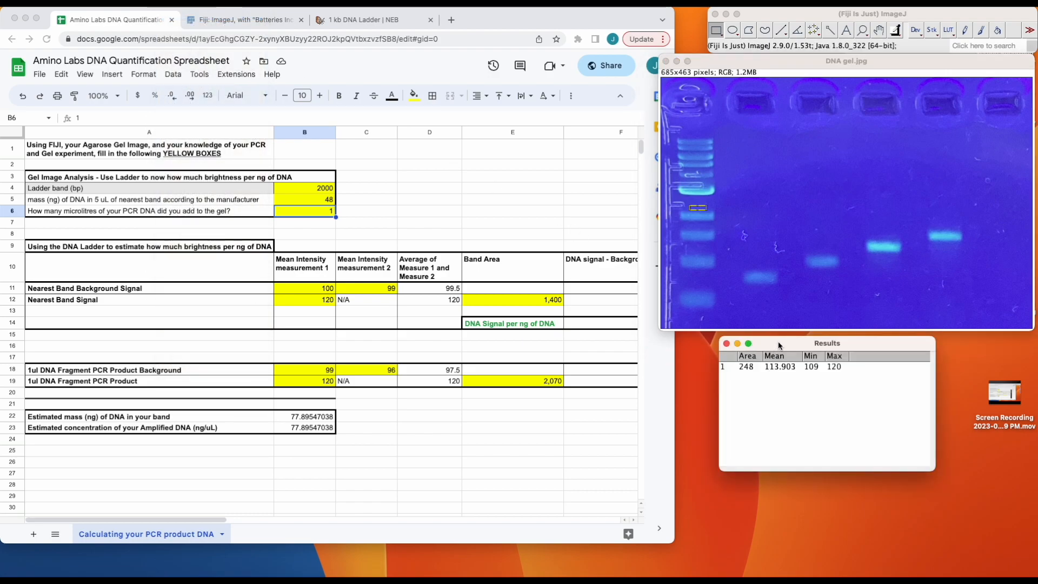
left_click_drag(777, 342, 738, 342)
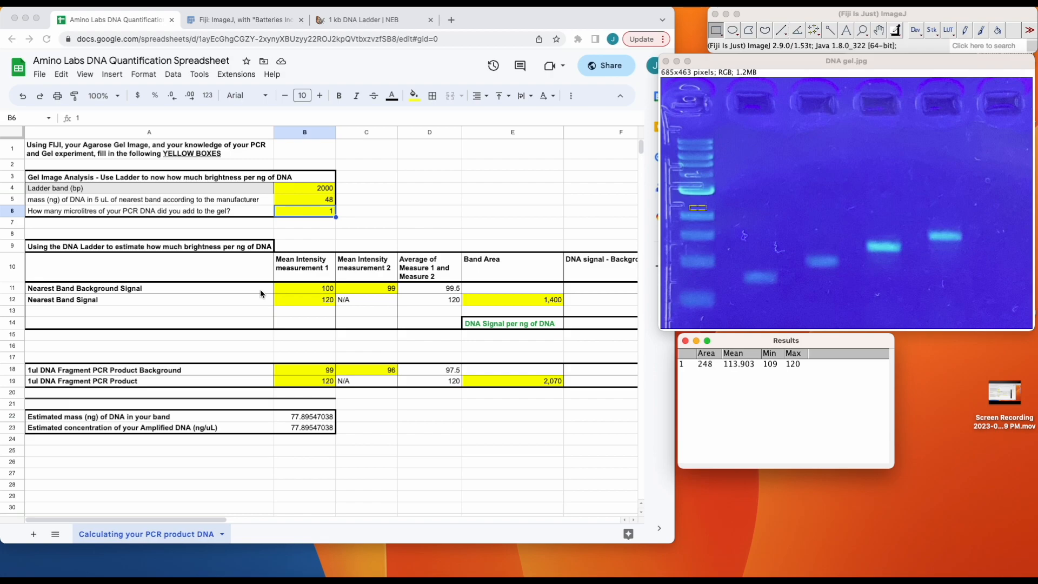
Enter 113.903 as Mean Intensity measurement 1 for the Nearest Band Background Signal.
left_click(321, 292)
type("113.903")
key("Tab")
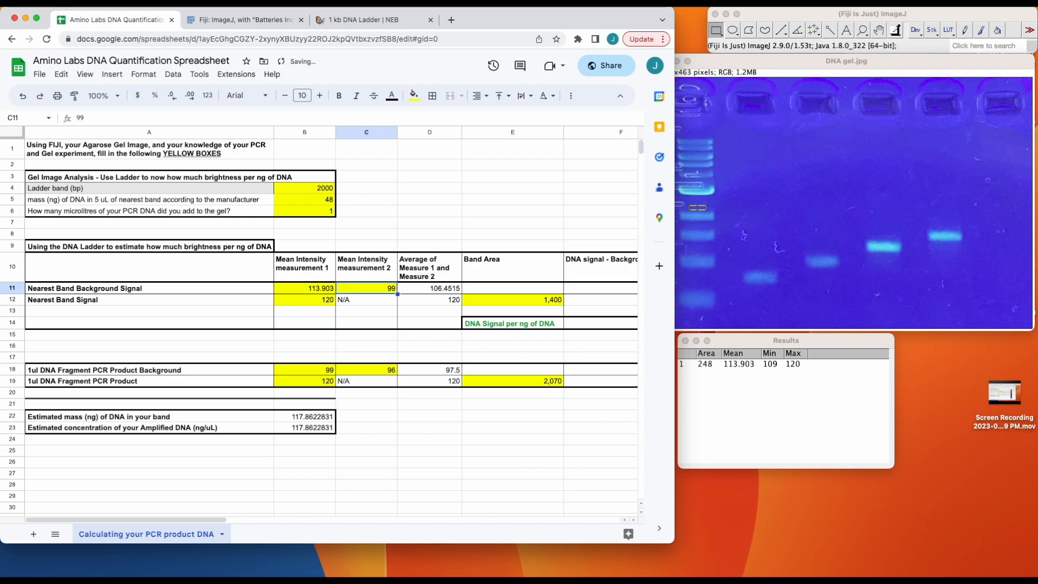
Draw a second background selection of about 168 square pixels just below the 2 kb ladder band and measure it.
left_click(702, 221)
left_click_drag(702, 220, 713, 225)
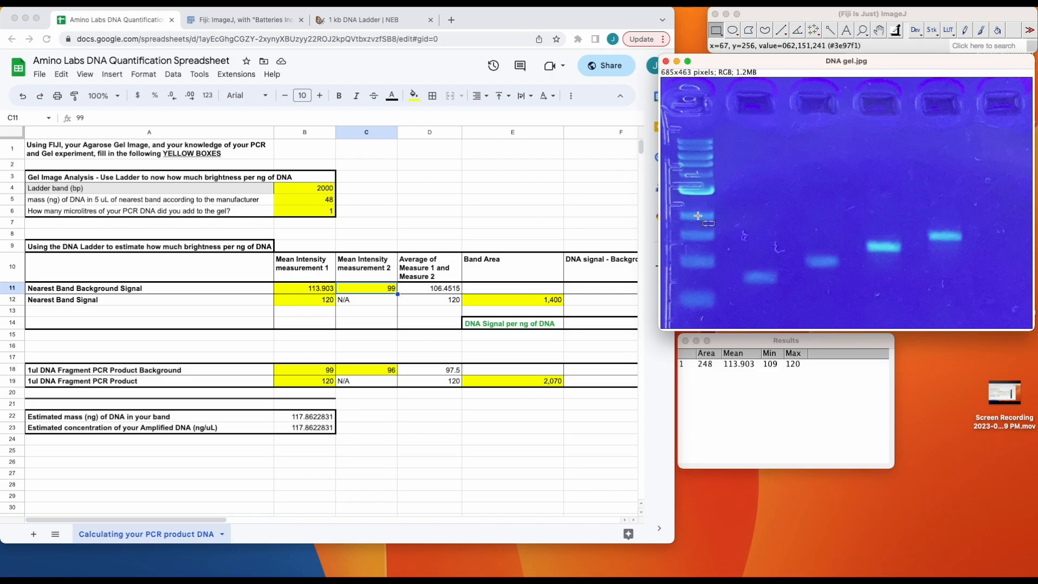
key("super+m")
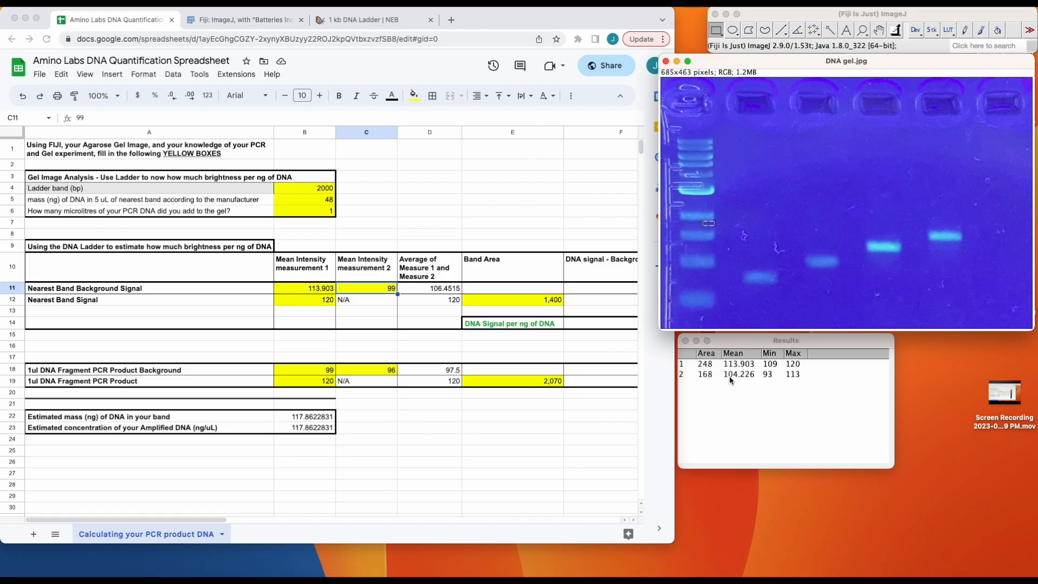
Enter 104.226 as Mean Intensity measurement 2 for the Nearest Band Background Signal.
left_click(373, 292)
type("104.226")
key("Return")
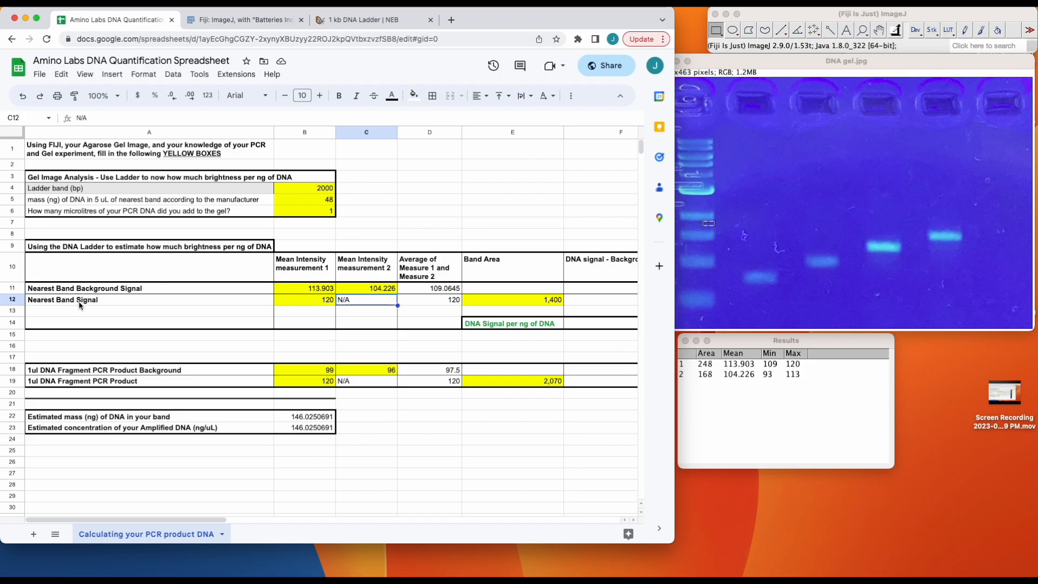
Draw a rectangular selection of about 68 by 24 pixels around the 2 kb ladder band in the gel image and measure it.
left_click(766, 60)
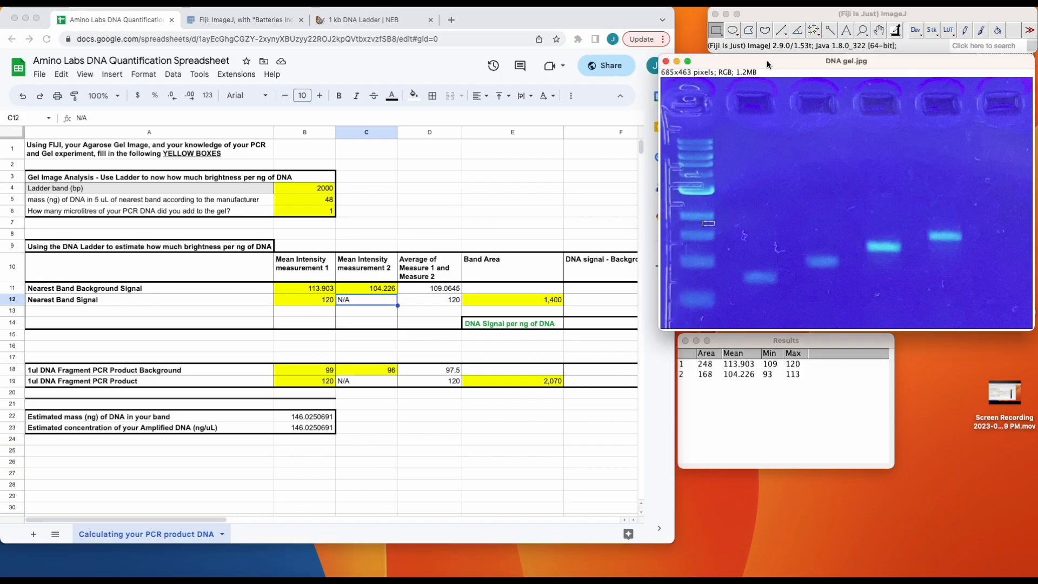
left_click_drag(678, 211, 717, 221)
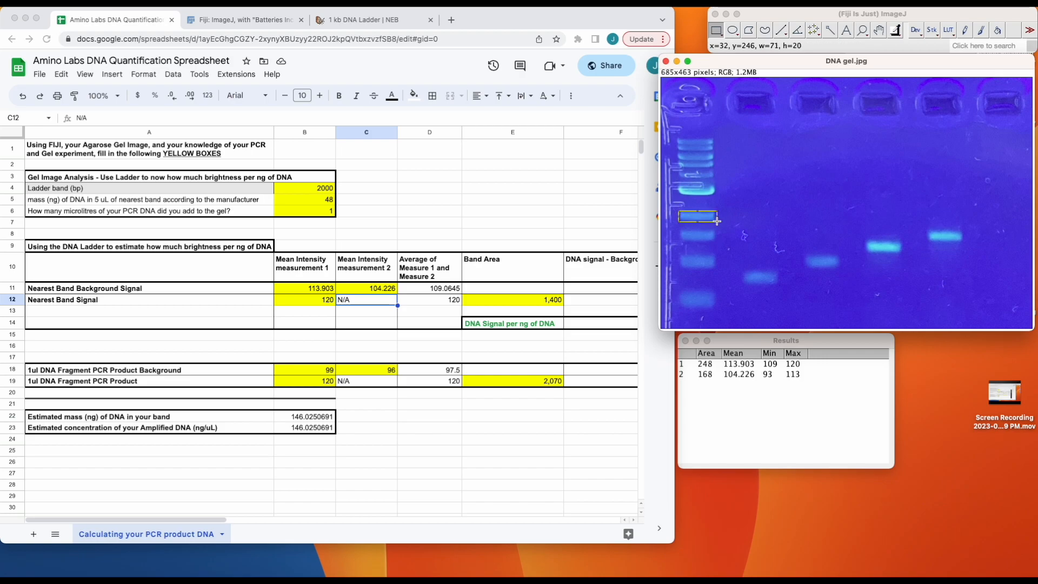
left_click(733, 222)
left_click_drag(679, 208, 717, 221)
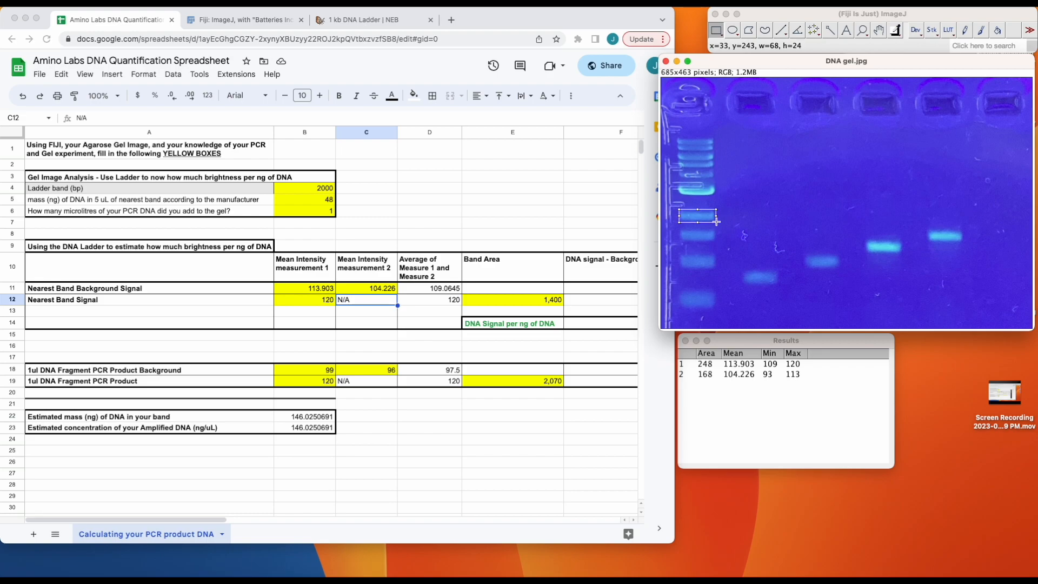
key("super+m")
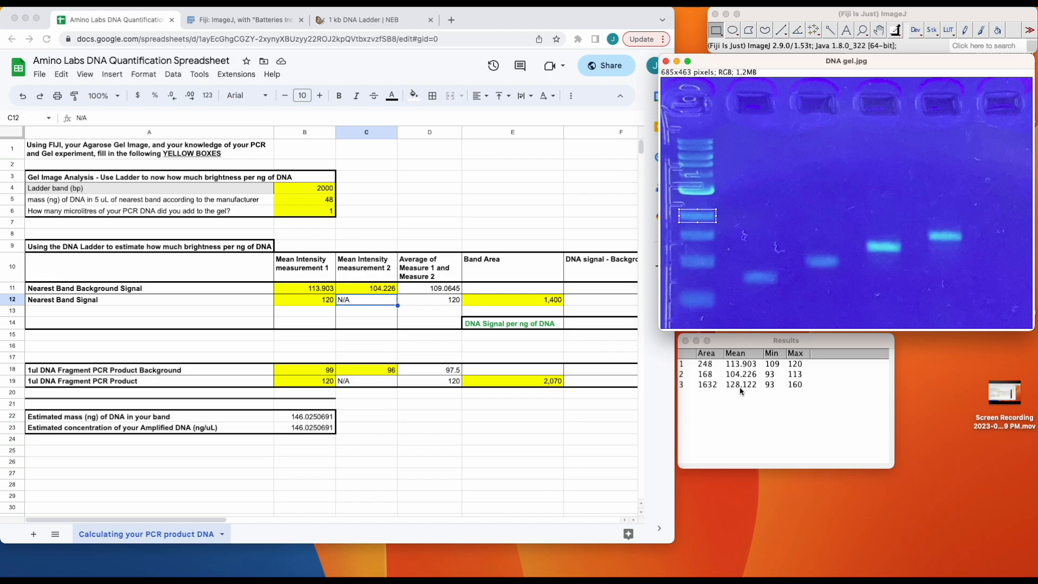
Enter 128.122 as Mean Intensity measurement 1 for the Nearest Band Signal.
left_click(323, 307)
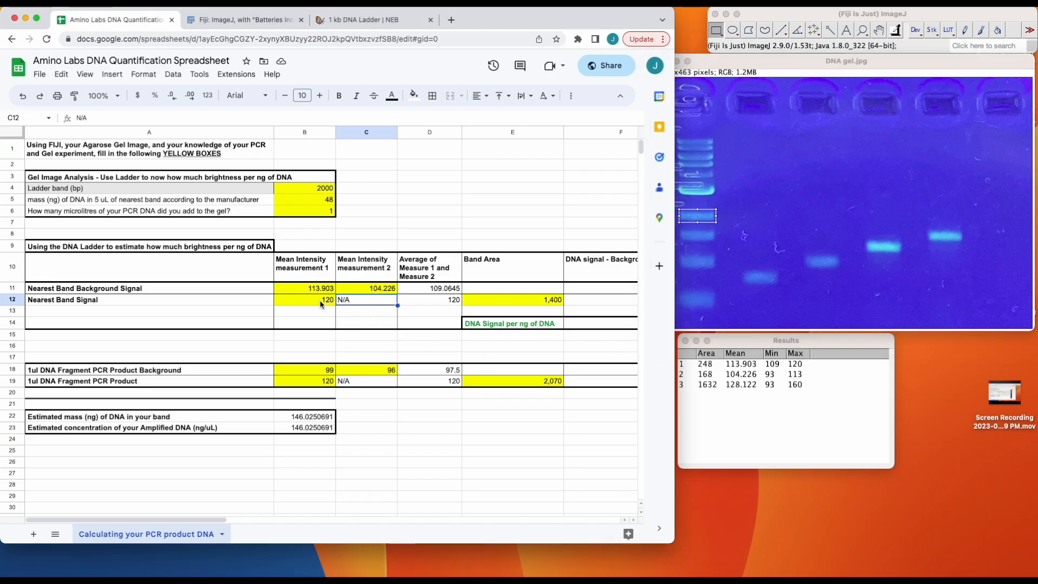
left_click(316, 303)
type("128.122")
key("Tab")
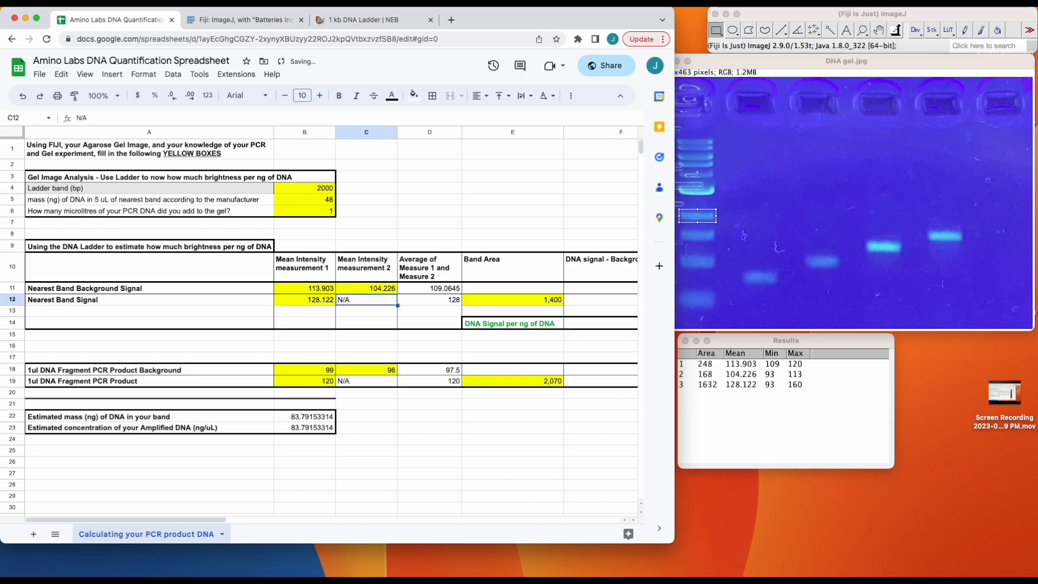
Enter 1632 as the Band Area of the Nearest Band Signal and check the calculated DNA signal per ng in the spreadsheet.
key("Tab")
key("Tab")
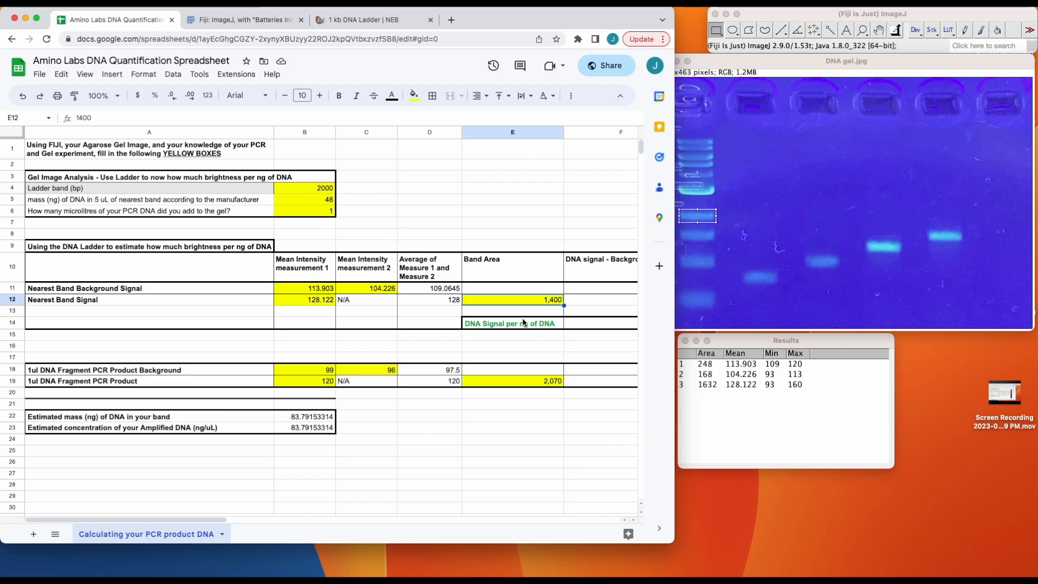
left_click(531, 303)
type("1")
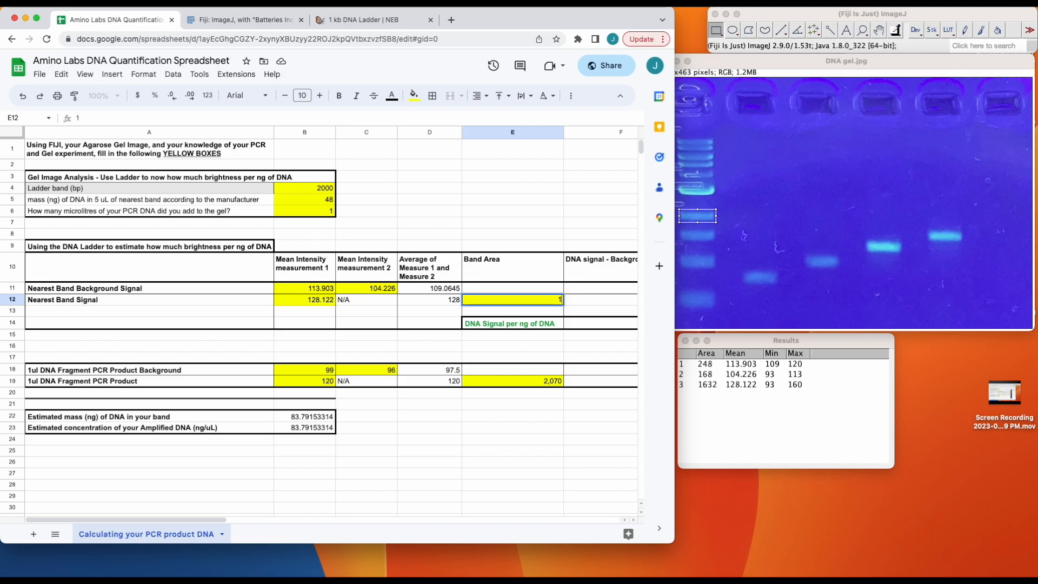
type(",632")
key("Return")
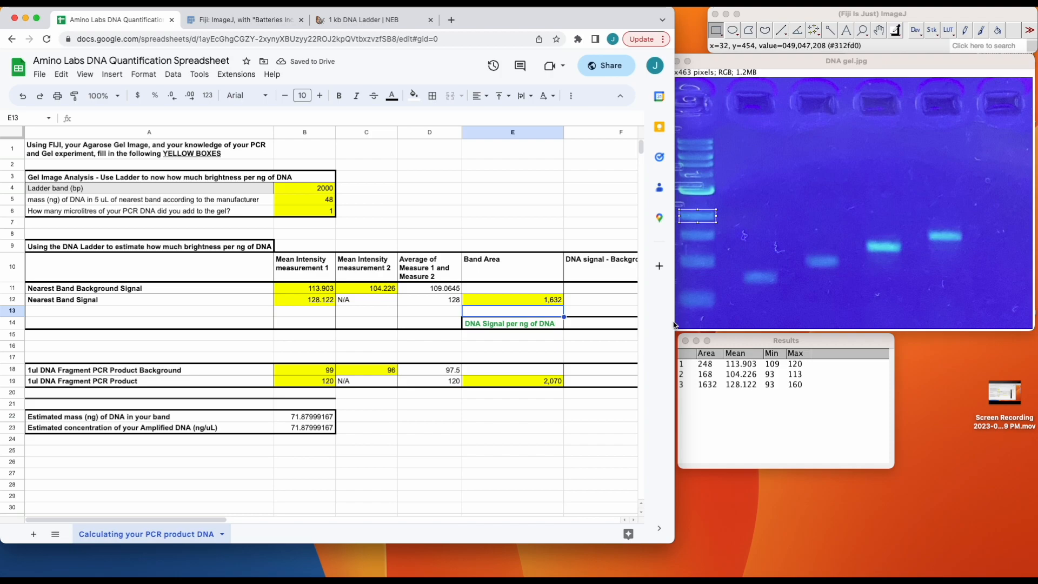
left_click_drag(675, 320, 770, 327)
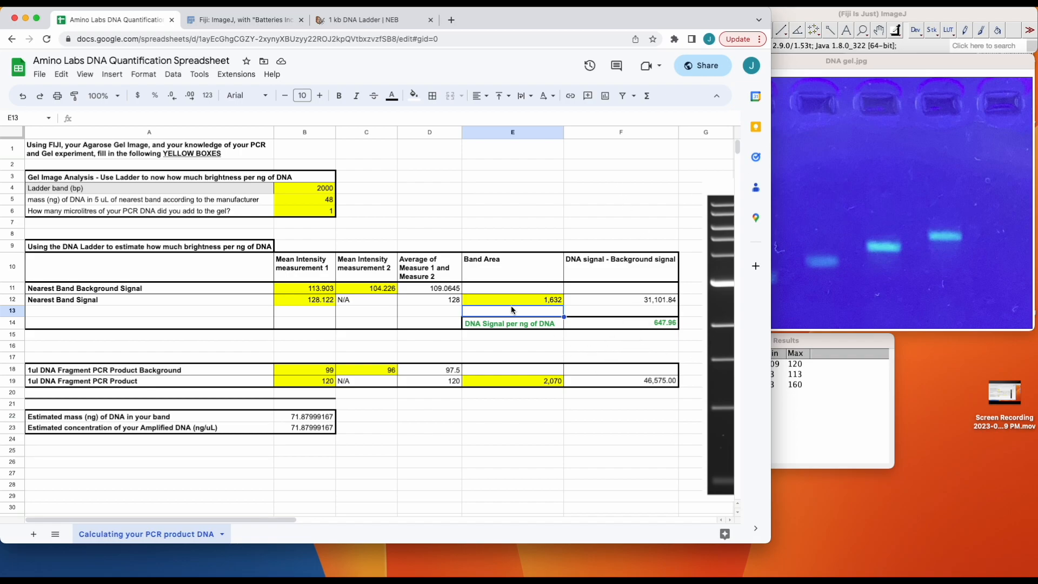
left_click_drag(773, 193, 709, 192)
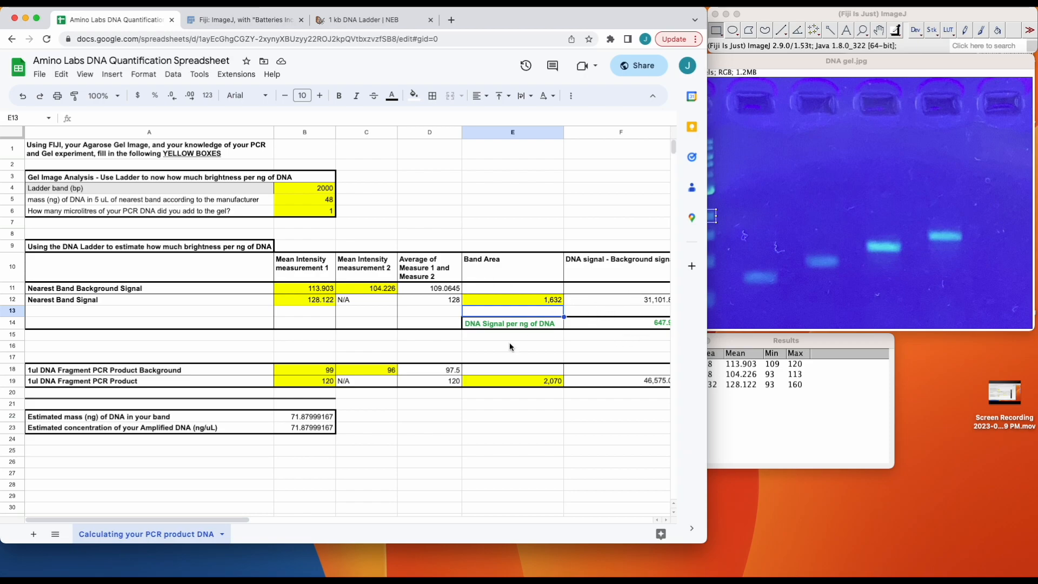
Draw and measure background selections of about 273 and 527 square pixels just above and just below the third sample lane's band.
left_click(806, 63)
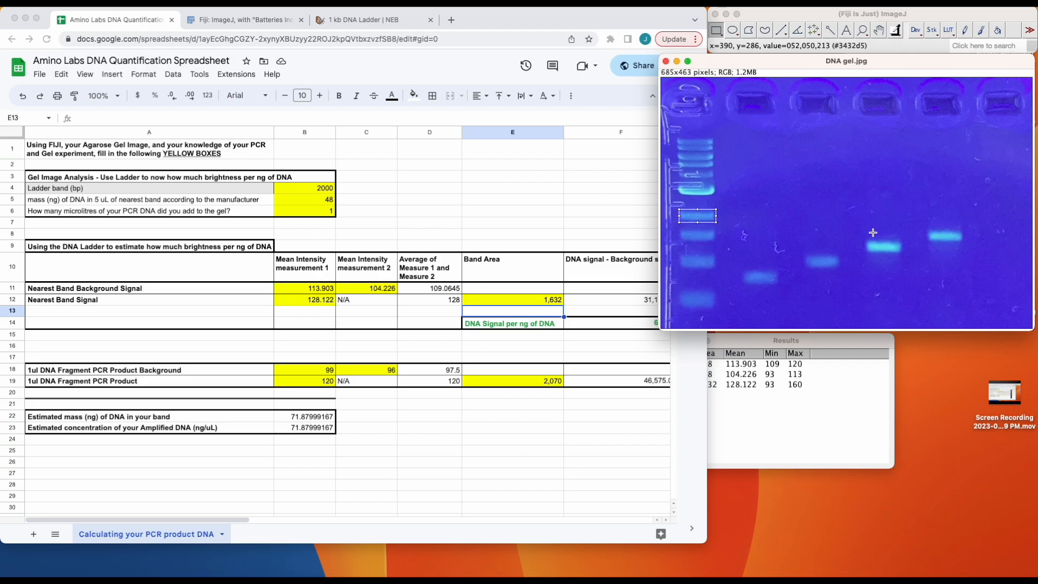
left_click_drag(871, 231, 883, 238)
key("super+m")
left_click(883, 254)
left_click_drag(883, 254, 899, 264)
key("super+m")
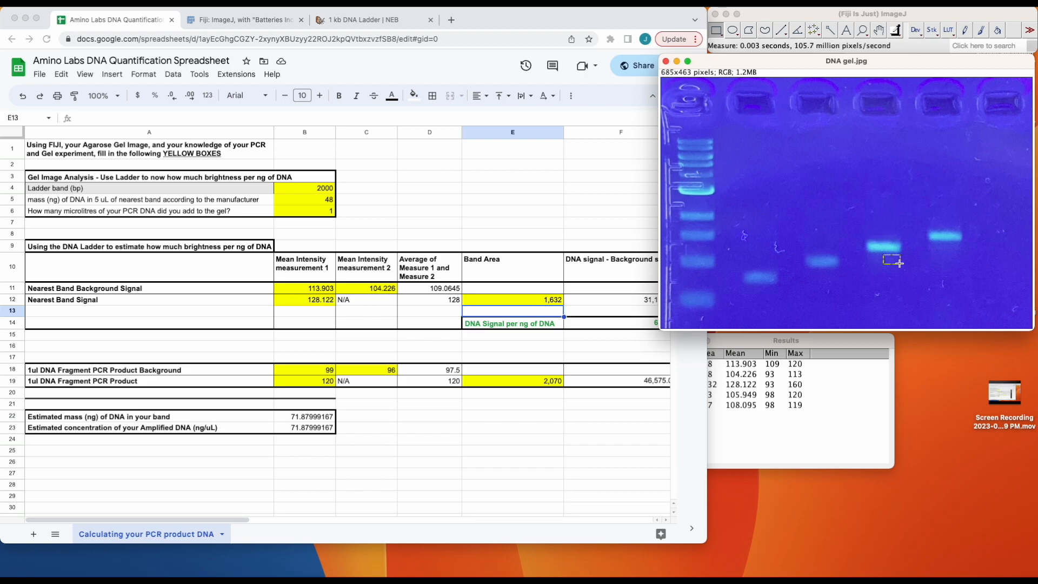
Measure a selection of about 74 by 27 pixels around the third sample lane's band and move the Results table clear of the spreadsheet.
left_click_drag(863, 238, 905, 253)
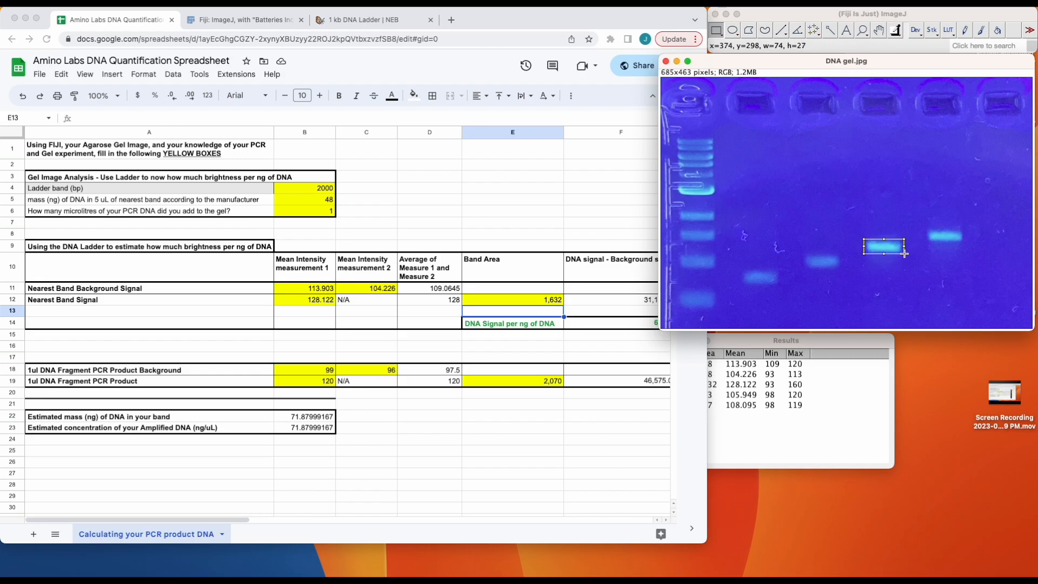
key("m")
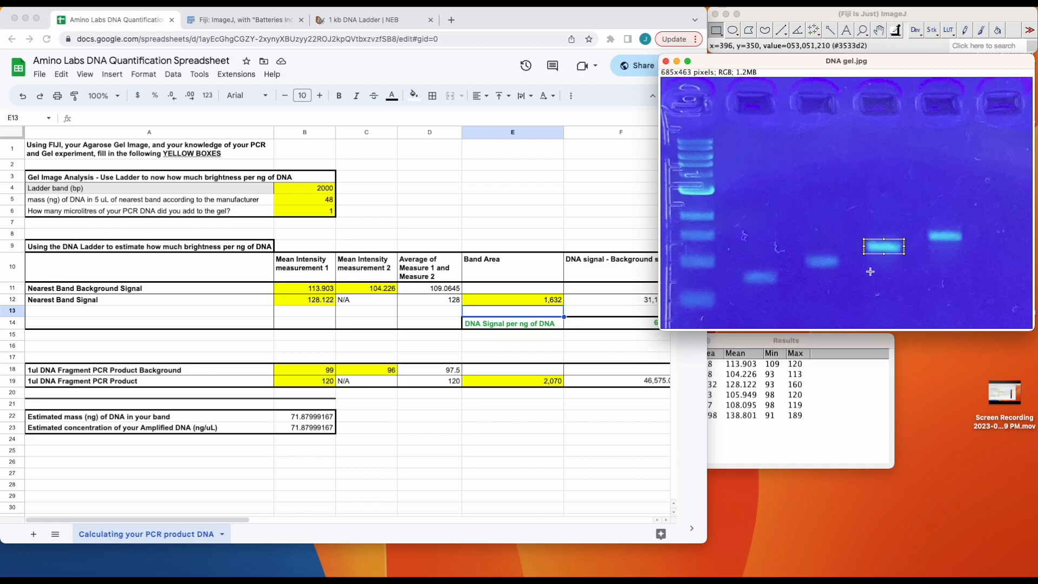
left_click(811, 343)
left_click_drag(733, 342, 783, 348)
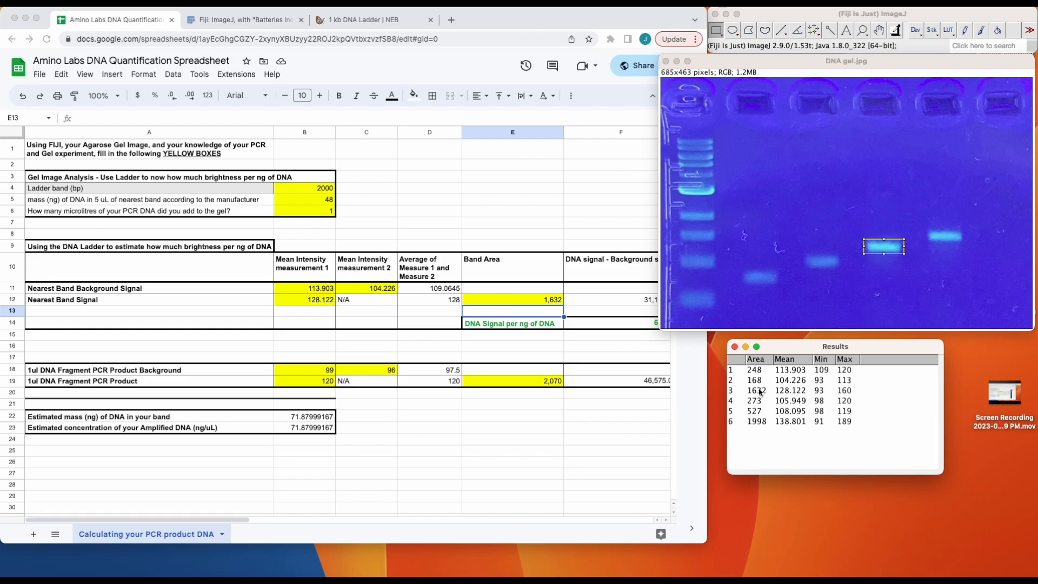
Enter 105.949 and 108.095 as Mean Intensity measurements 1 and 2 for the 1ul DNA Fragment PCR Product Background.
left_click(312, 372)
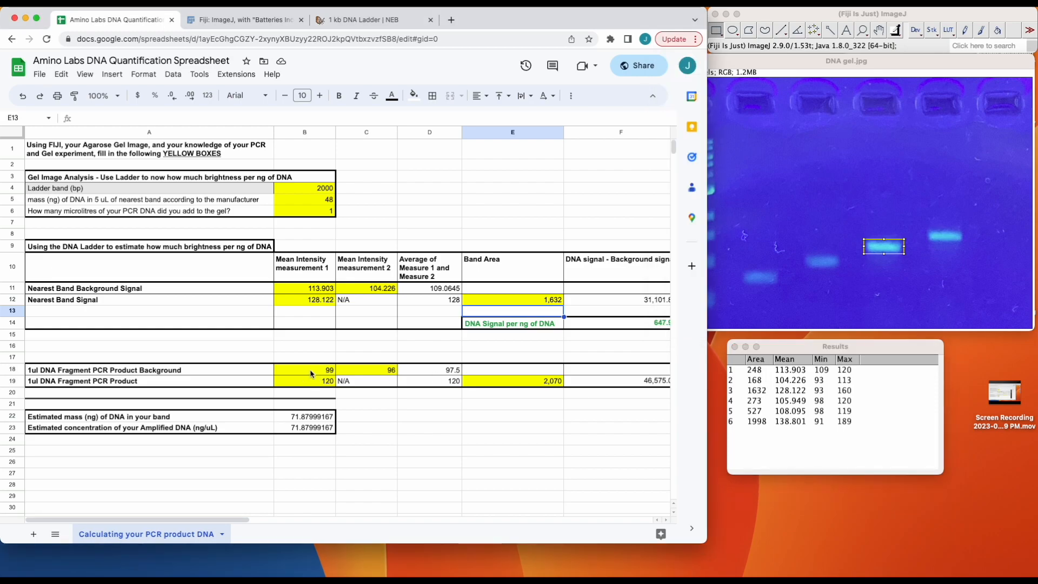
left_click(312, 373)
type("105")
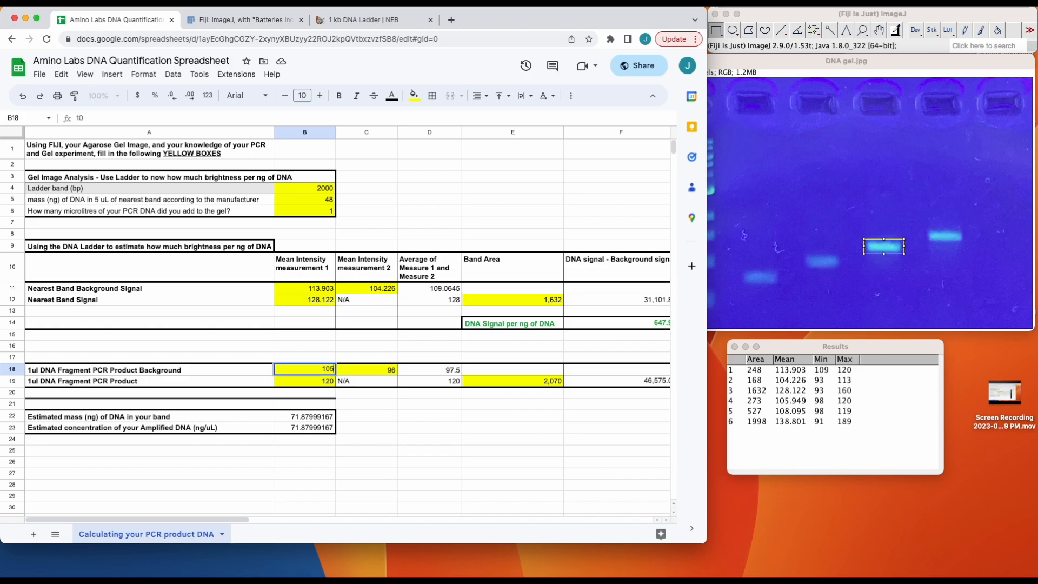
type(".949")
key("Tab")
type("108.")
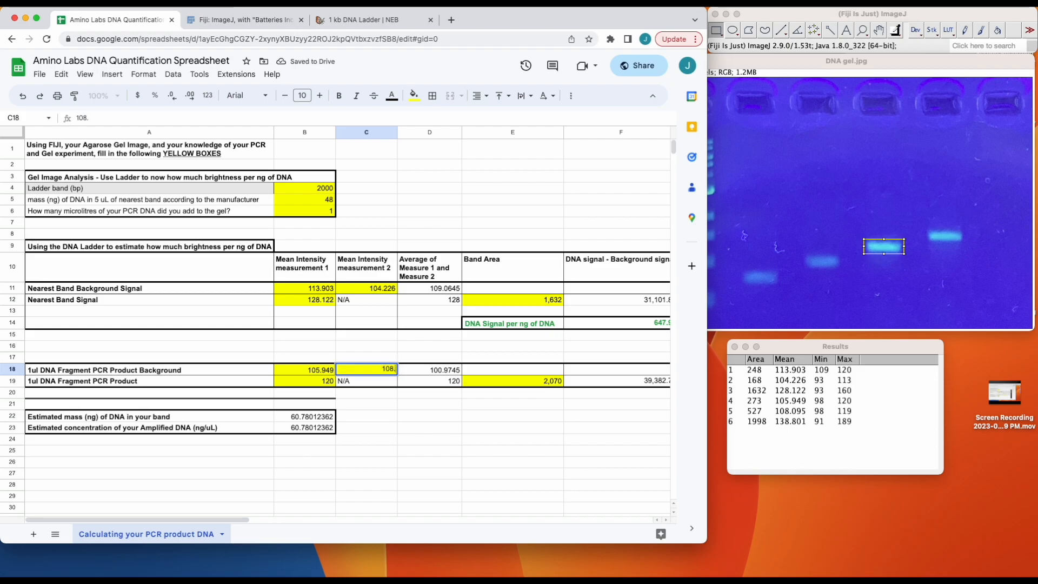
type("095")
key("Return")
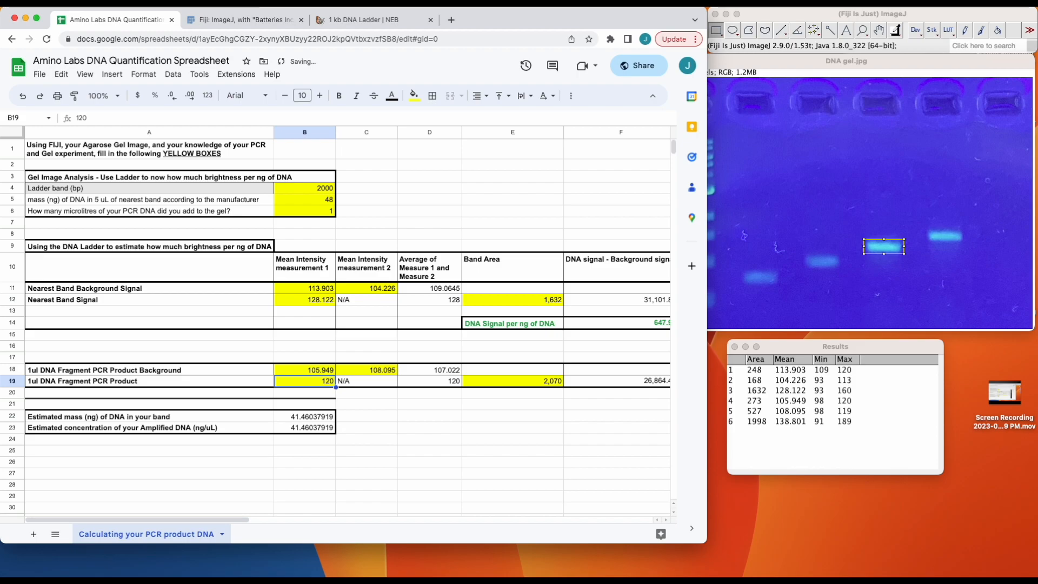
Enter 138.801 as Mean Intensity measurement 1 and 1998 as Band Area for the 1ul DNA Fragment PCR Product.
type("138.801")
key("Tab")
key("Tab")
key("Tab")
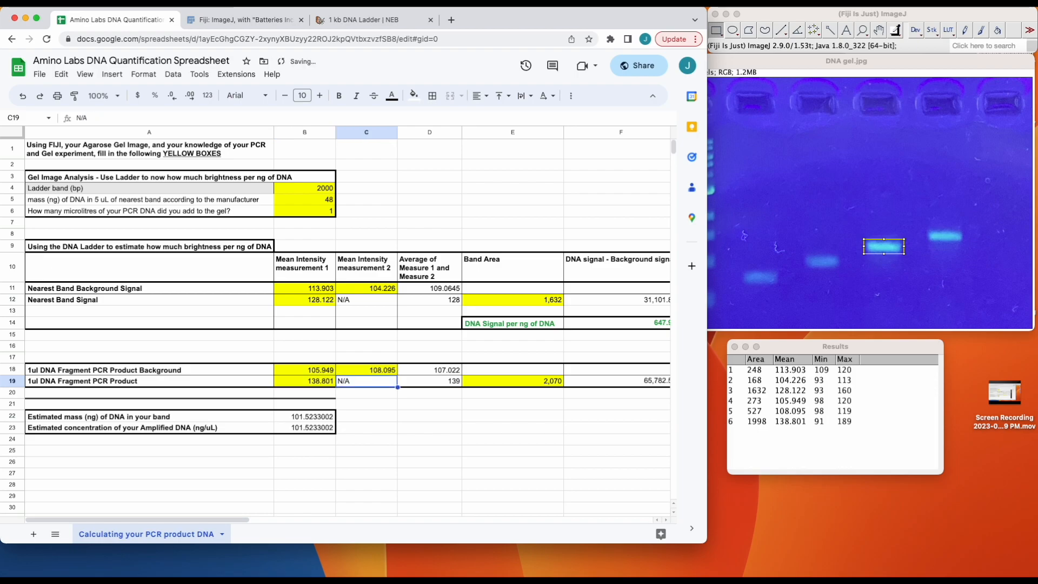
type("1998")
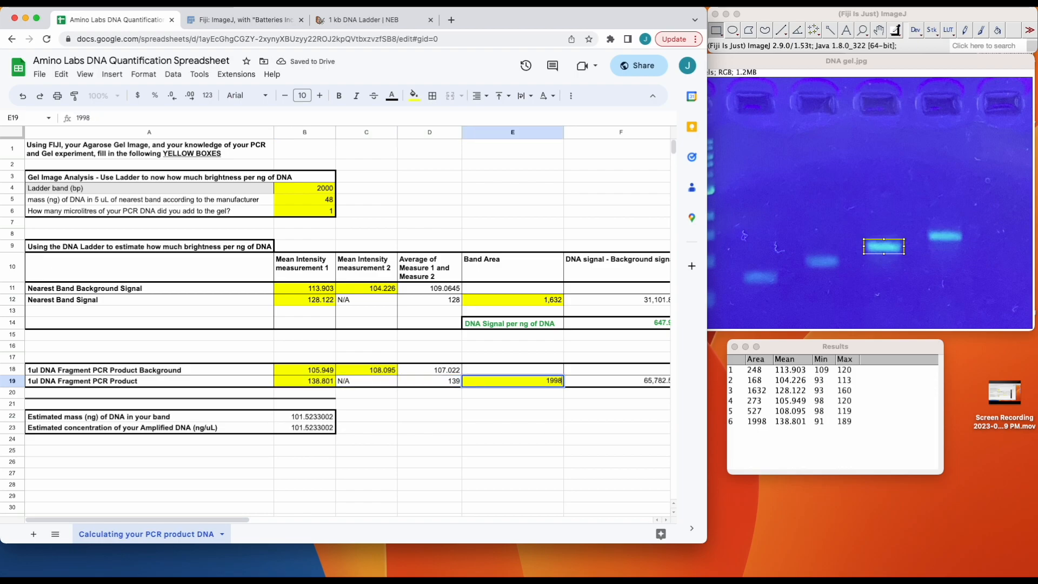
key("Return")
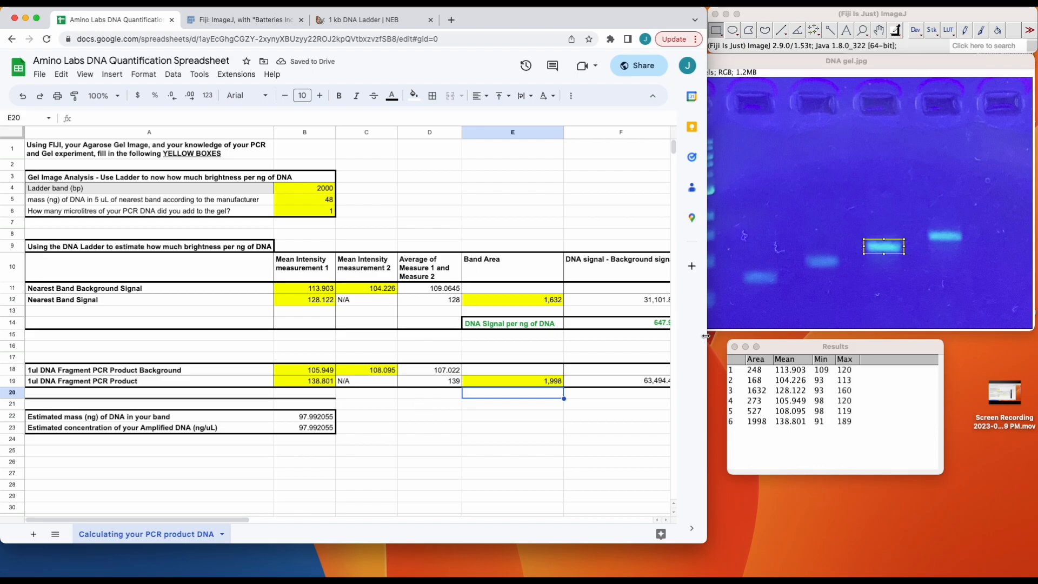
Widen the spreadsheet window to review the PCR product's background-corrected DNA signal, and bring the gel image to the front.
left_click_drag(706, 335, 755, 342)
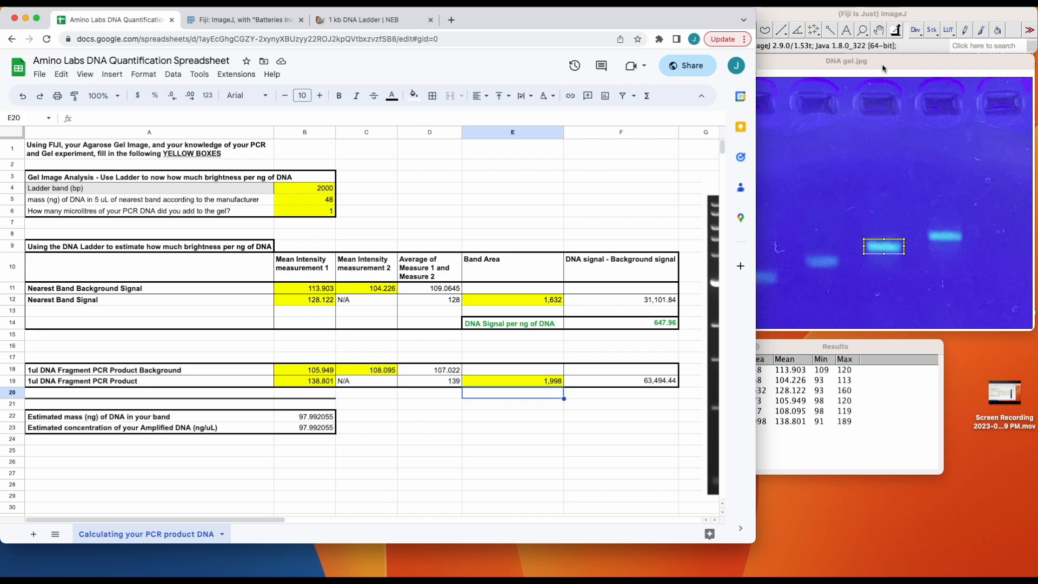
left_click(852, 185)
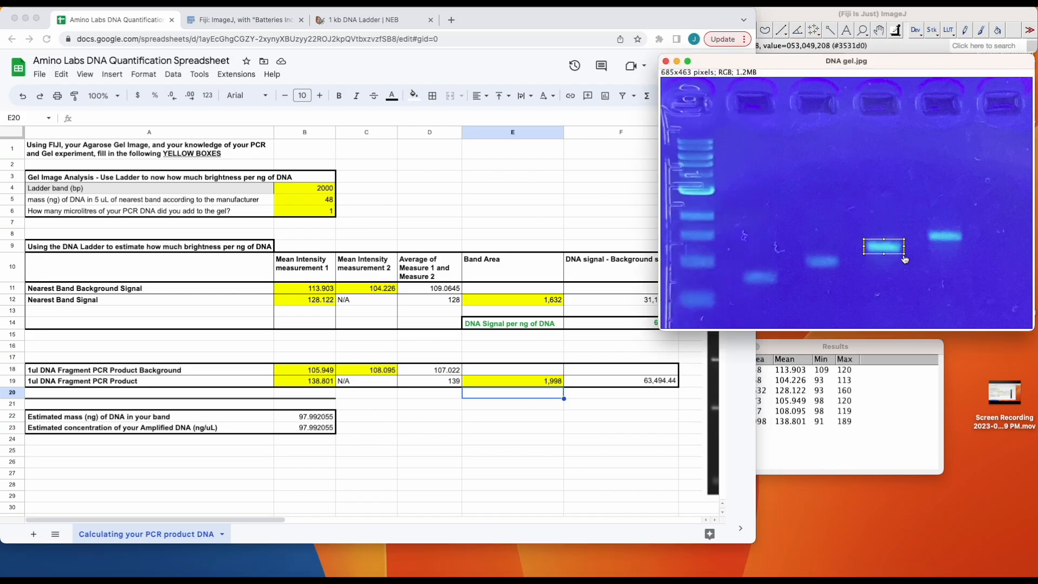